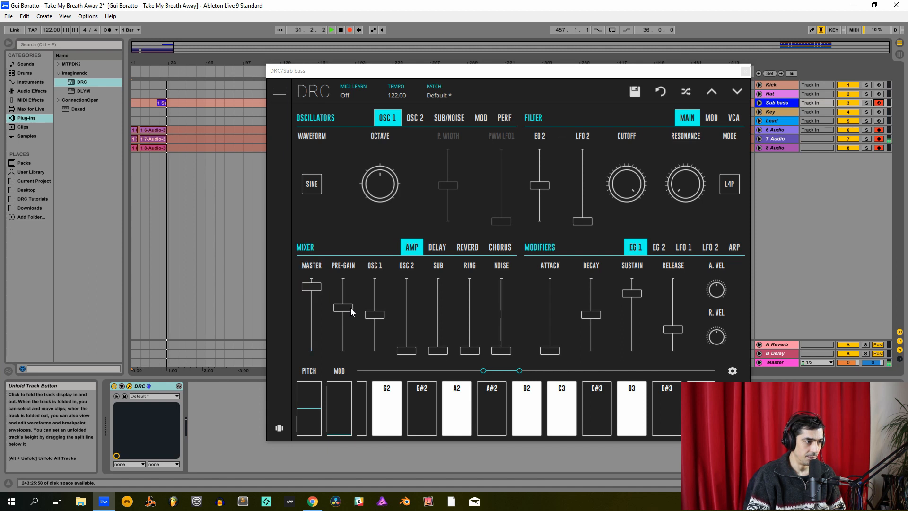
- Raise the Sub bass patch's pre-gain, set the oscillator 1 level to maximum, and turn the filter cutoff down low
drag(349, 312, 343, 177)
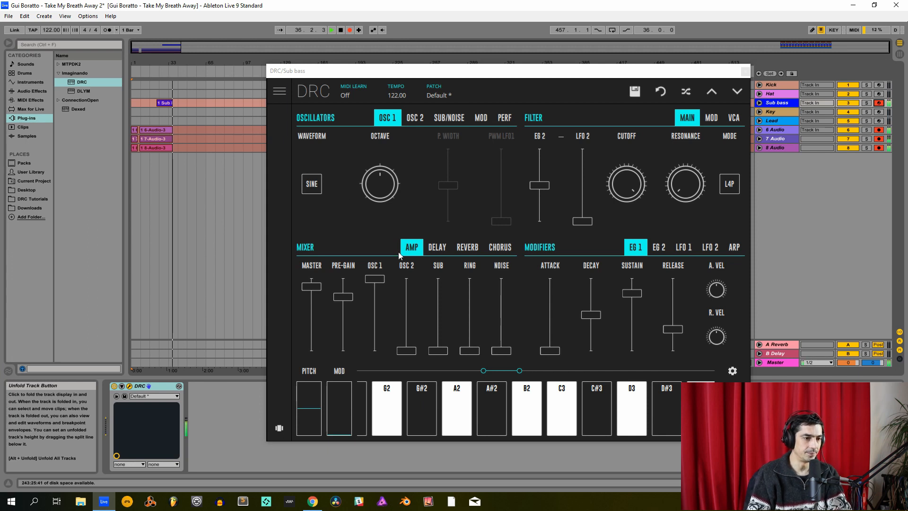
click(540, 187)
drag(541, 187, 540, 189)
drag(632, 190, 623, 282)
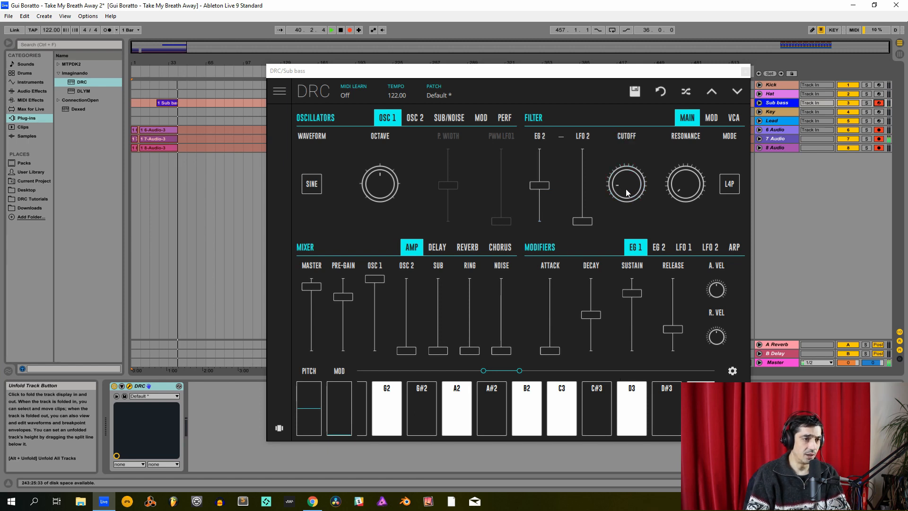
drag(627, 190, 665, 174)
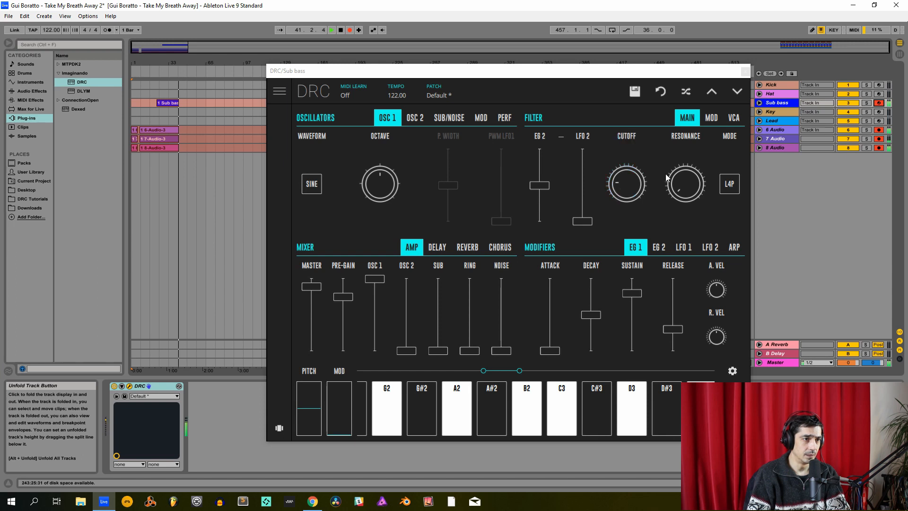
click(666, 174)
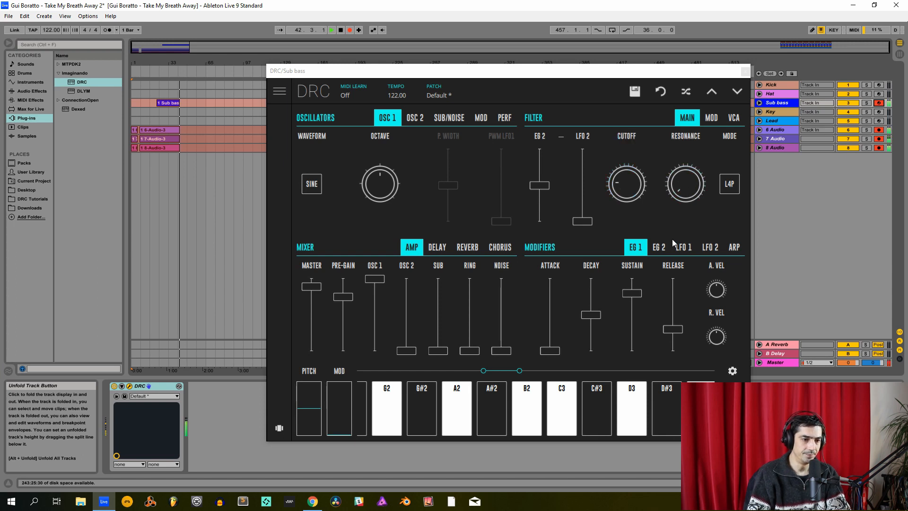
- Shape the Sub bass EG 1 with slightly longer attack, decay about 0.504, zero sustain and slightly shorter release, and close the synth window
drag(555, 354, 558, 353)
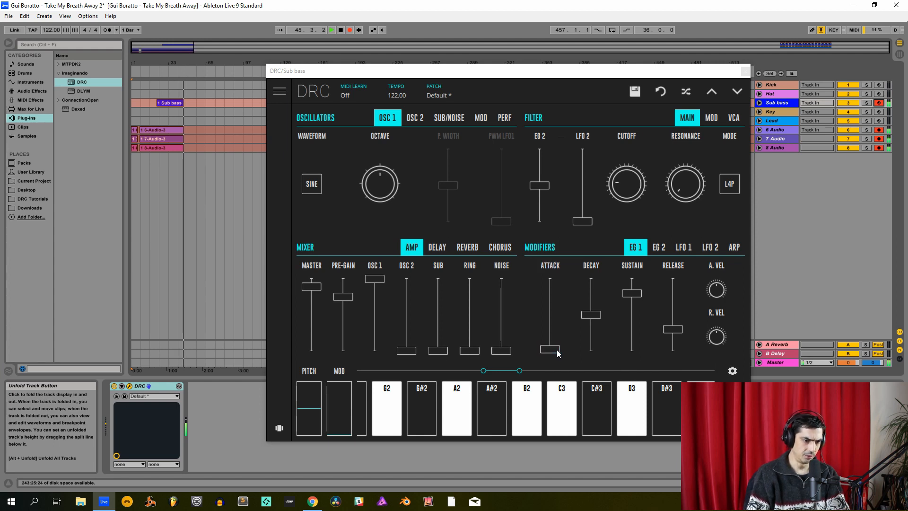
drag(593, 321, 599, 316)
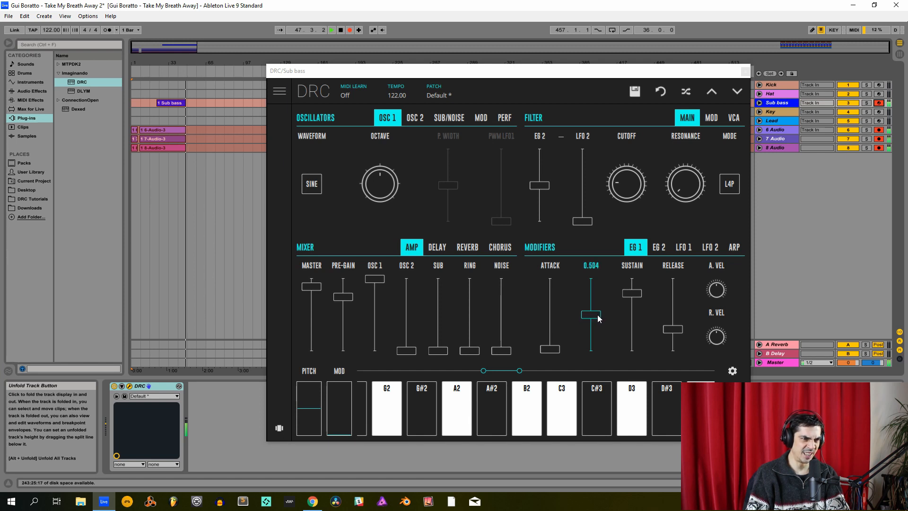
drag(638, 295, 629, 489)
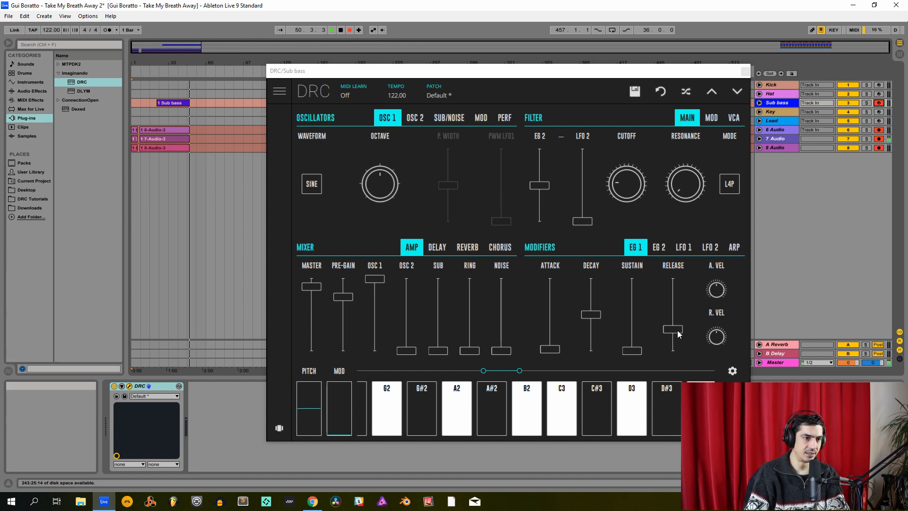
drag(673, 331, 674, 335)
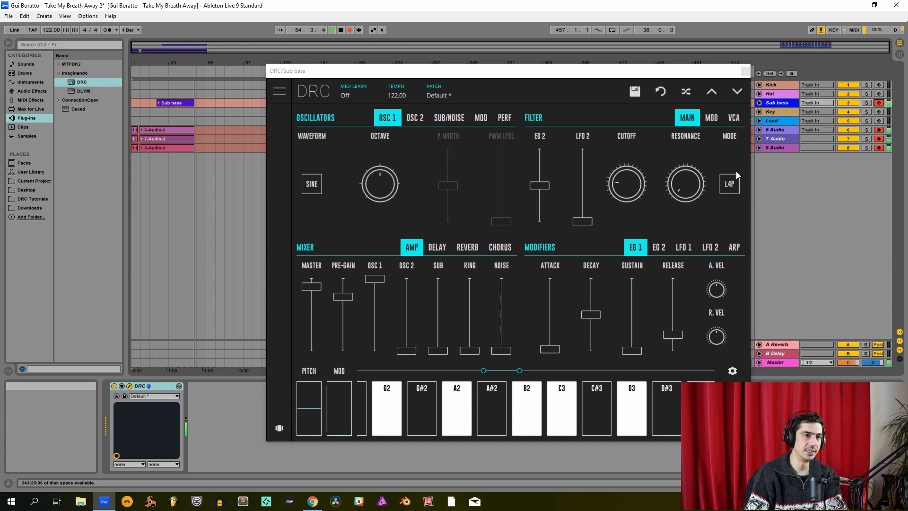
click(745, 72)
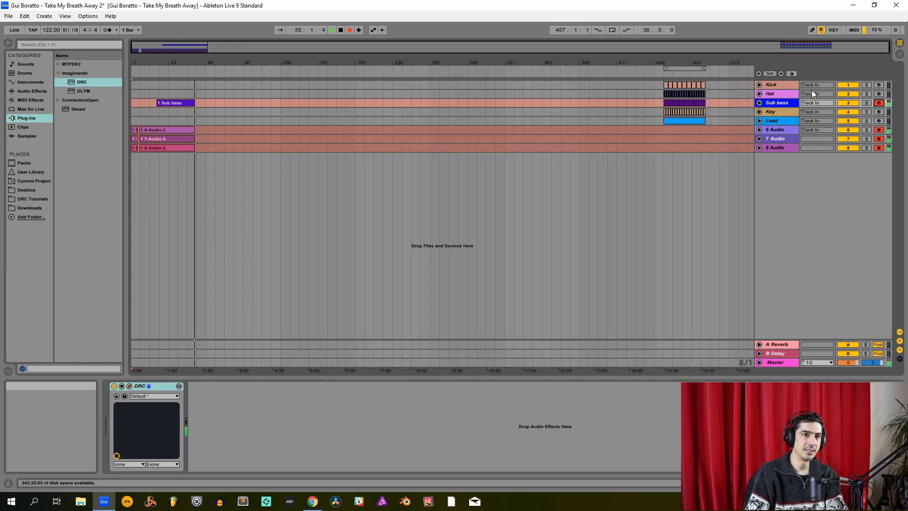
- Arm the Key track for recording and replace its DRC synth with a fresh default DRC instance
click(879, 112)
click(776, 111)
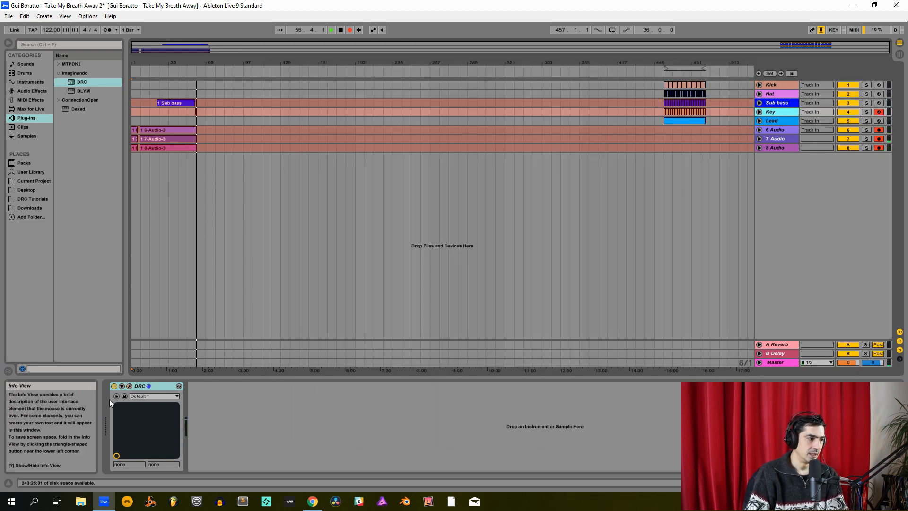
click(158, 387)
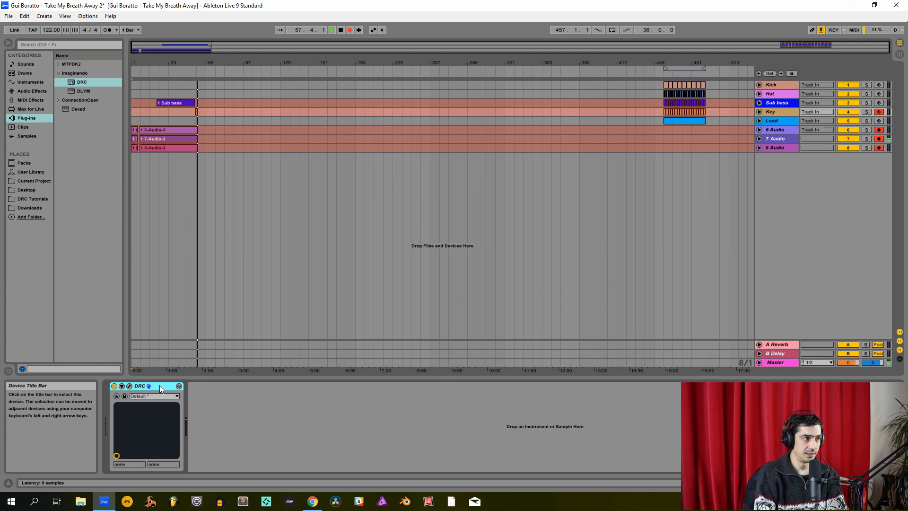
key(Delete)
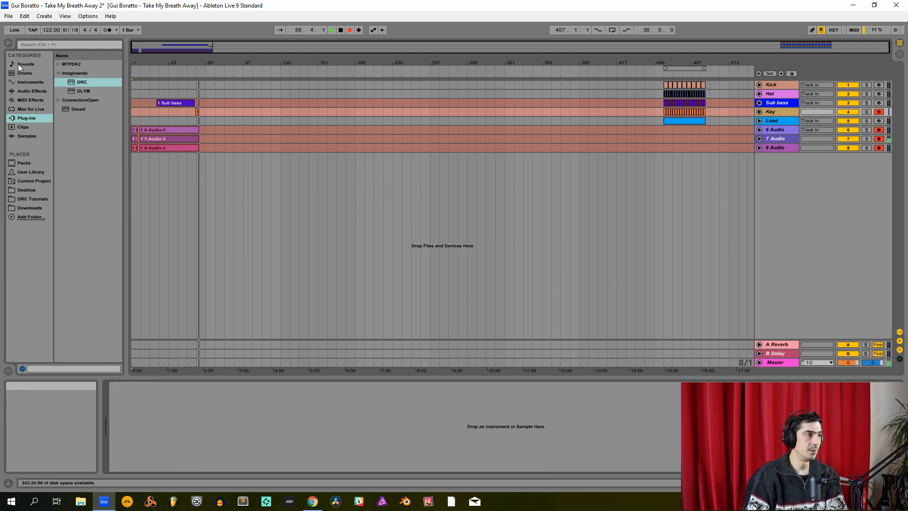
drag(172, 233, 264, 429)
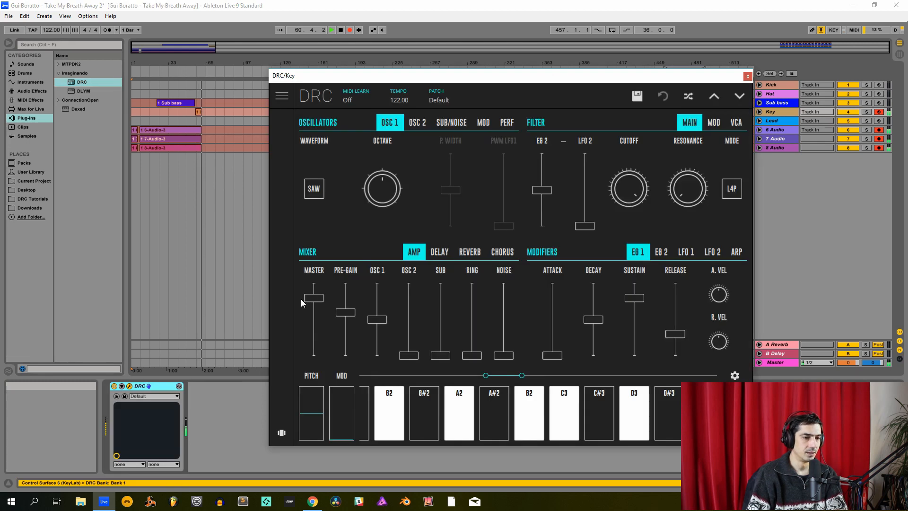
- Set the Key patch's oscillator 1 to a high-octave sine, with master at maximum, pre-gain slightly lower and oscillator 1 level nearly full
drag(314, 300, 314, 284)
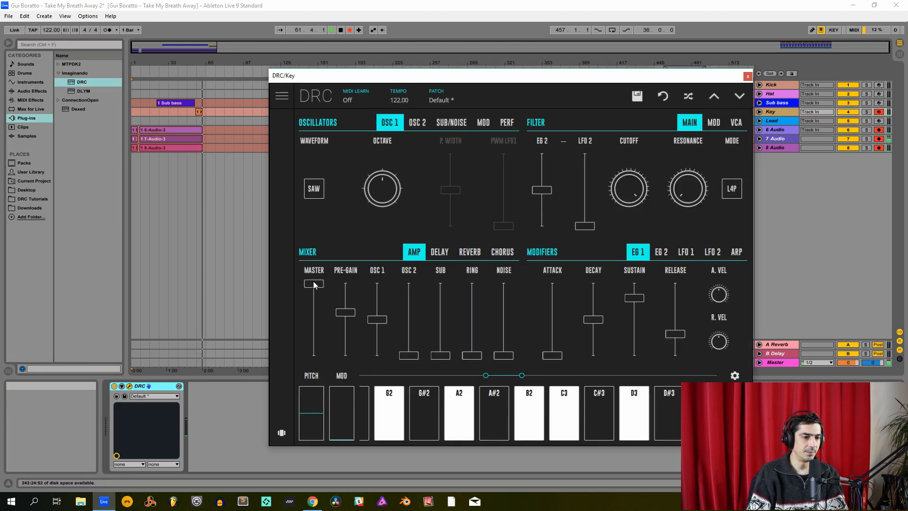
click(323, 188)
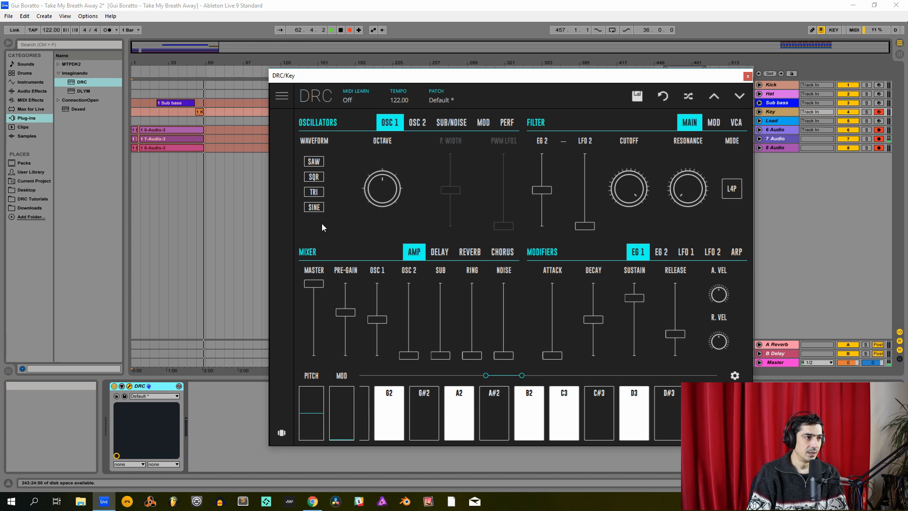
click(313, 207)
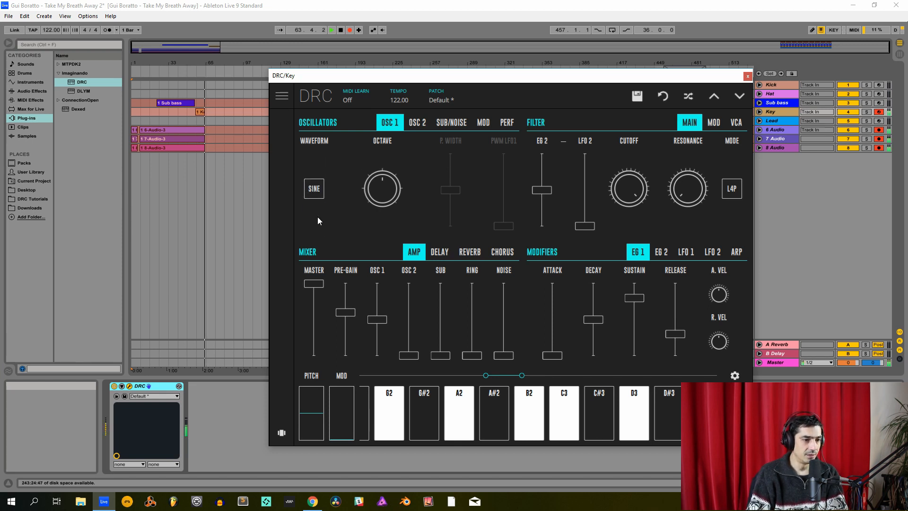
drag(391, 187, 360, 1)
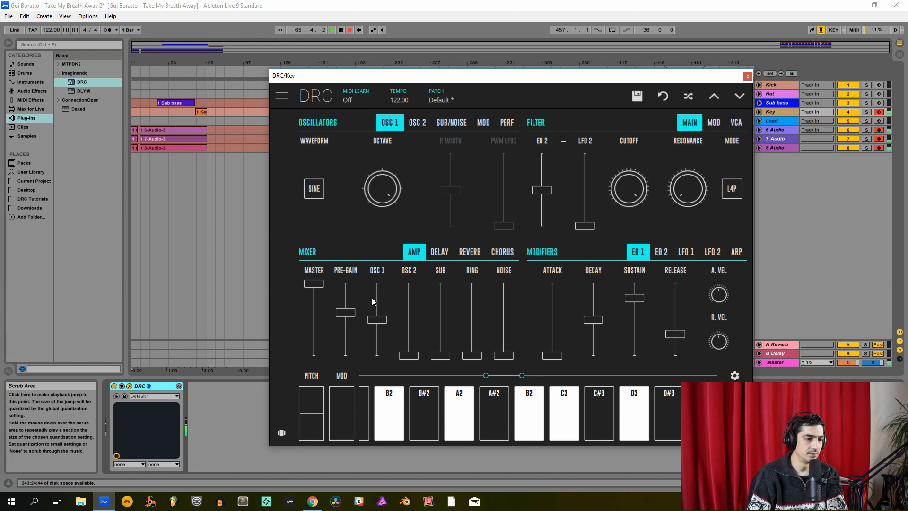
drag(357, 313, 386, 296)
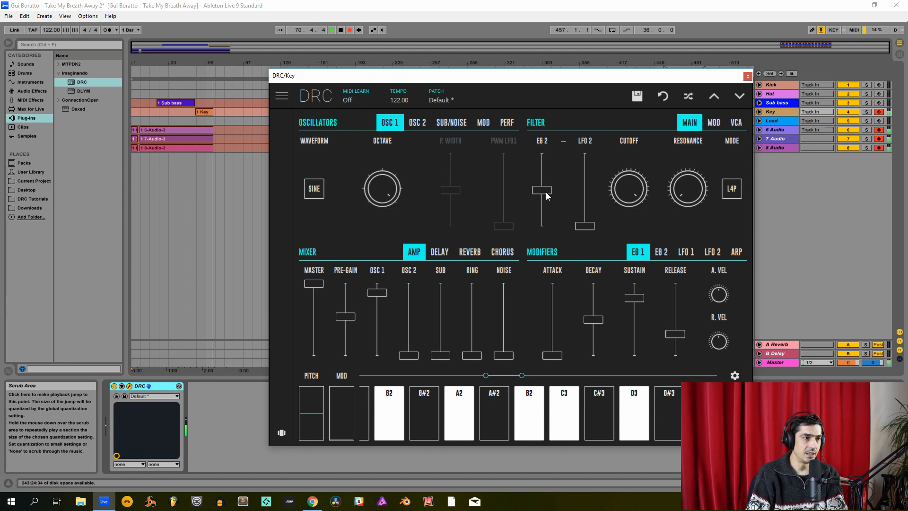
- Raise the filter's EG 2 amount, drop cutoff near minimum in L2P mode, and set EG 1 to maximum decay and sustain with slightly shorter release
drag(542, 192, 611, 169)
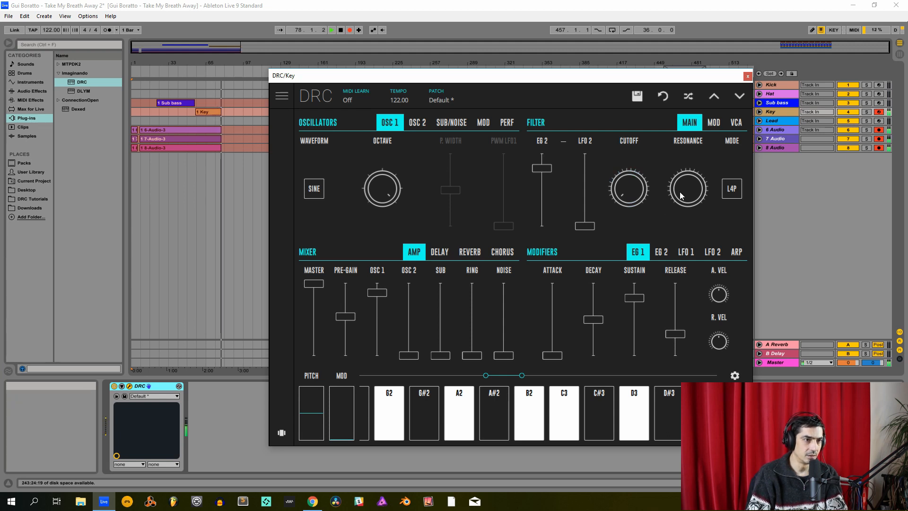
click(731, 194)
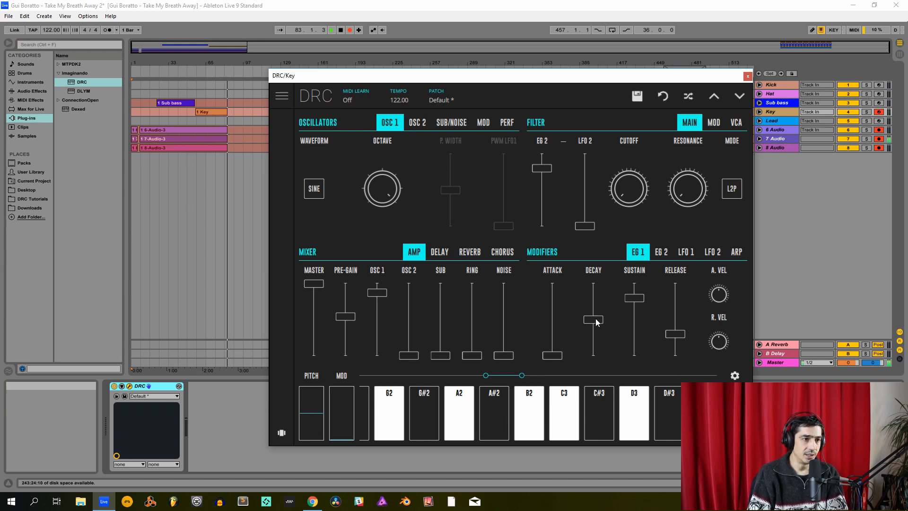
drag(595, 321, 637, 283)
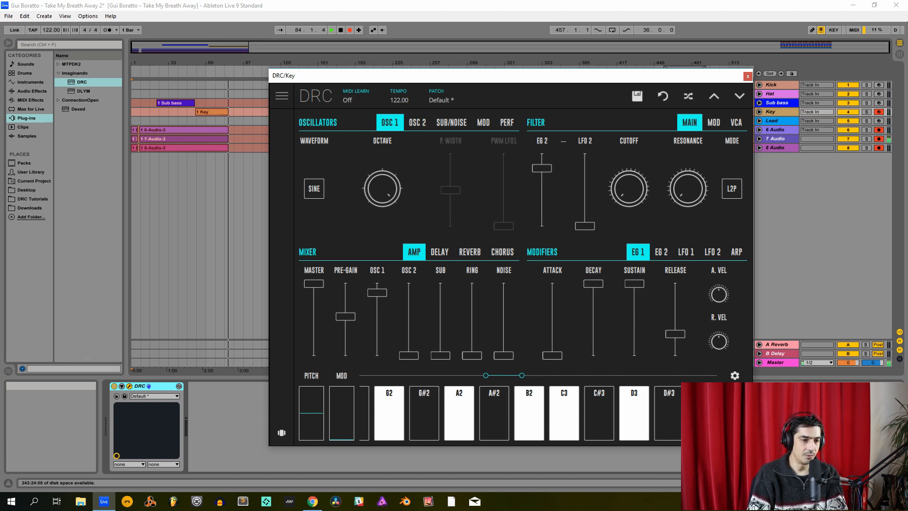
drag(674, 336, 673, 339)
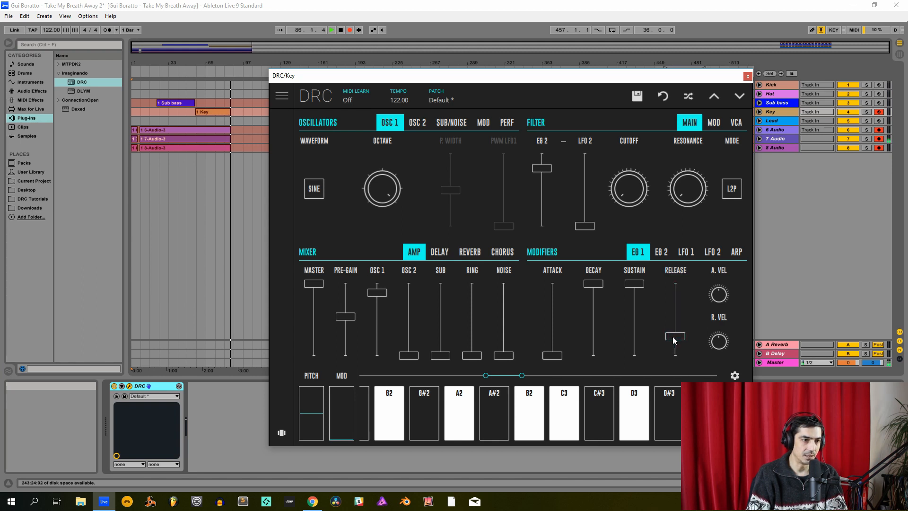
- Shape the Key patch's EG 2 with zero sustain and longer decay and release
click(663, 254)
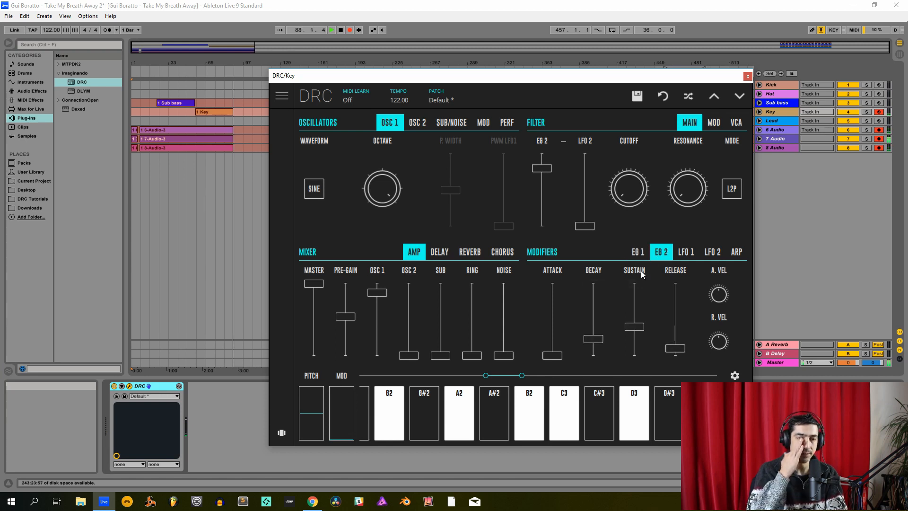
drag(634, 328, 636, 431)
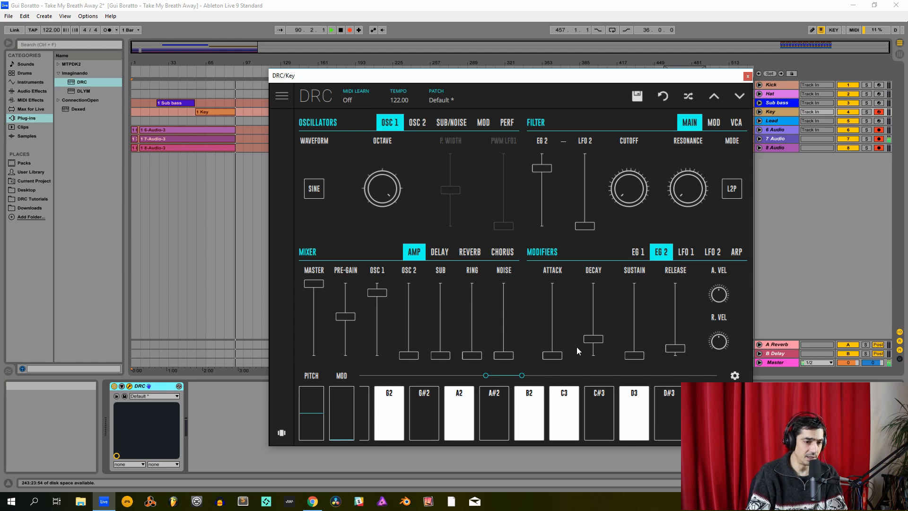
drag(594, 340, 624, 329)
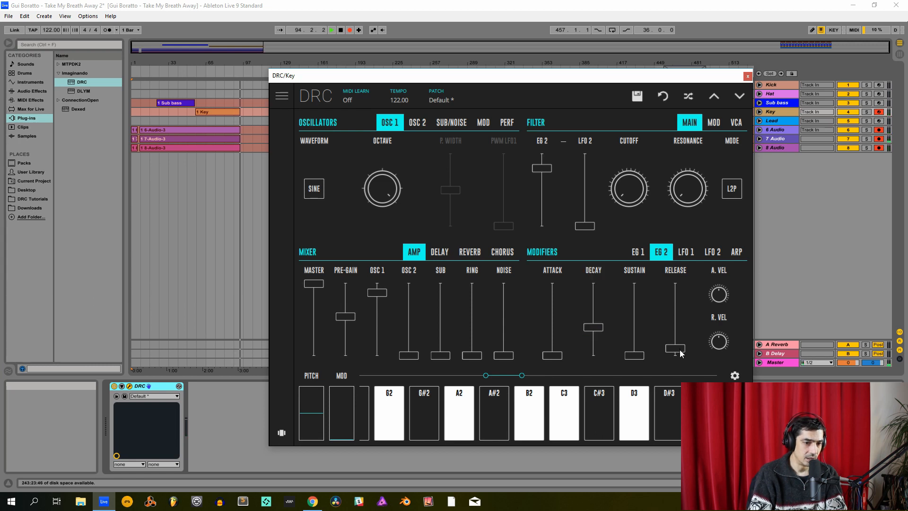
drag(680, 350, 709, 336)
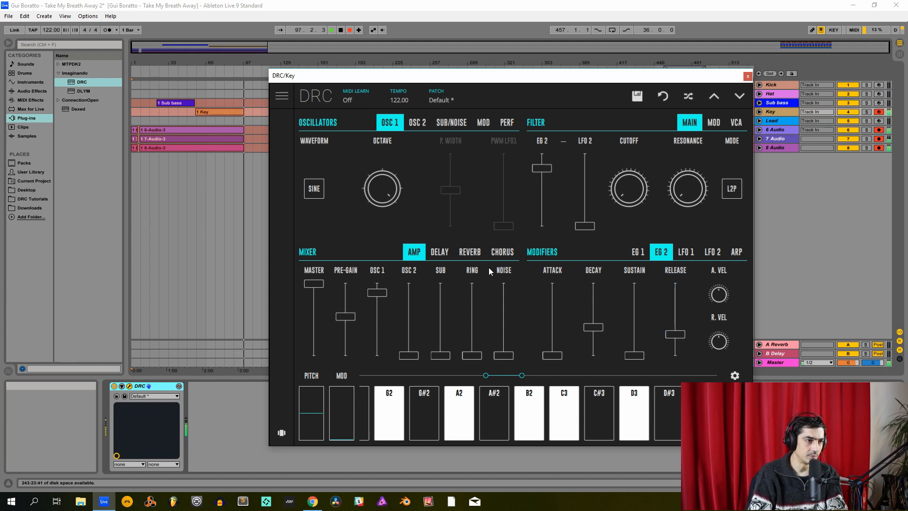
- Slightly shorten the Key patch's reverb decay, add a small reverb amount, and close the synth window
click(469, 254)
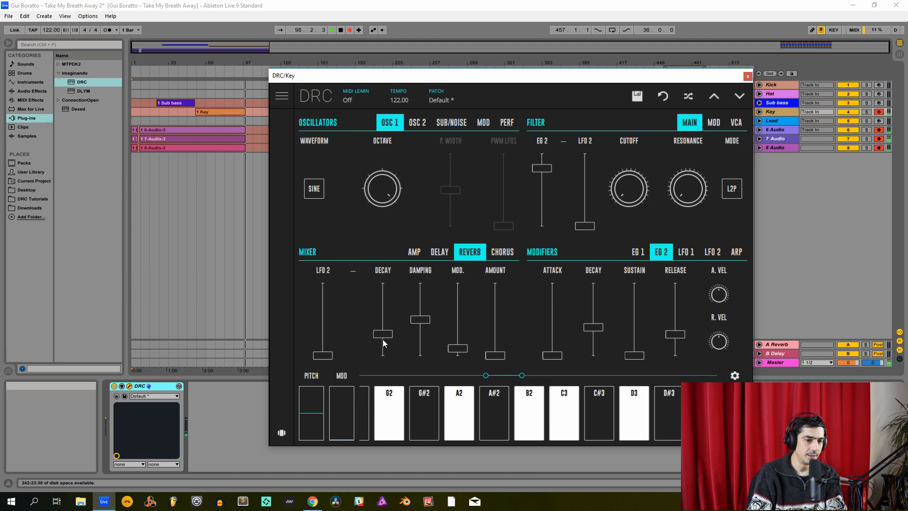
drag(385, 336, 376, 338)
drag(496, 355, 516, 345)
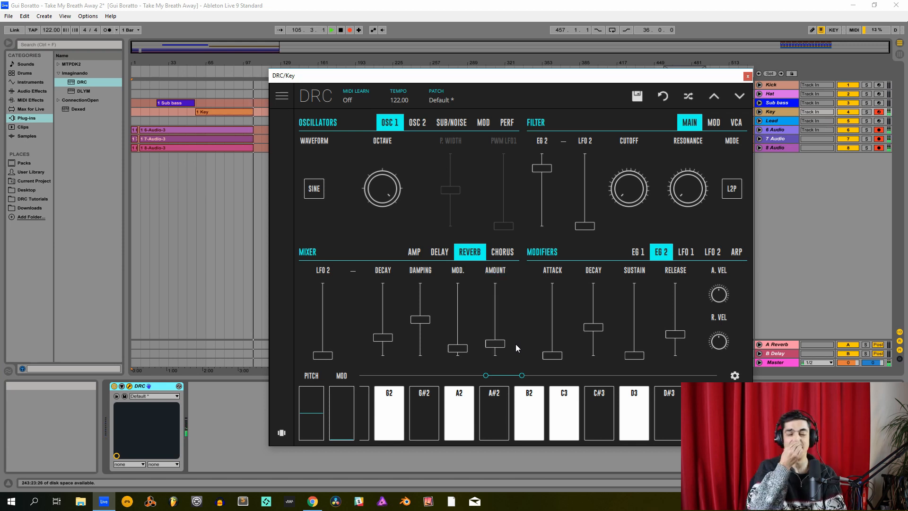
click(748, 76)
- Examine the Lead track's DRC automation for Filter Cutoff and Filter Q, along with its compressor device
click(779, 121)
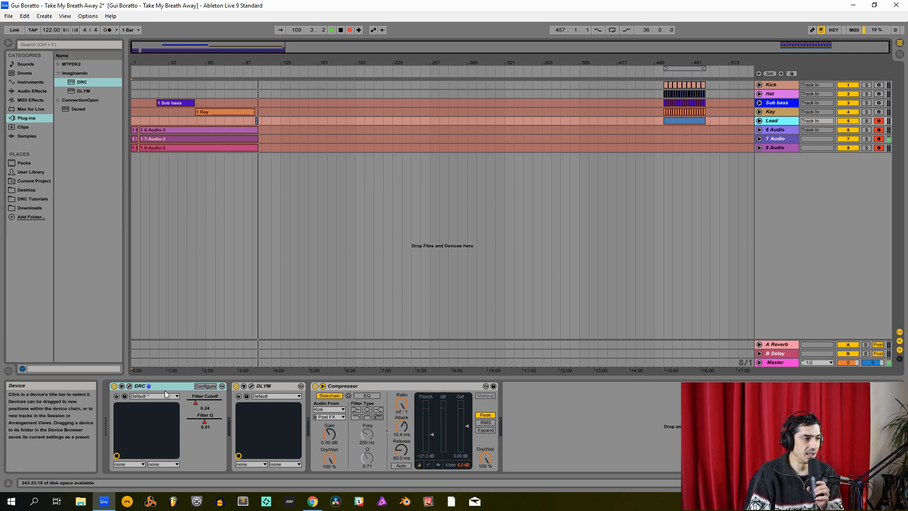
click(759, 120)
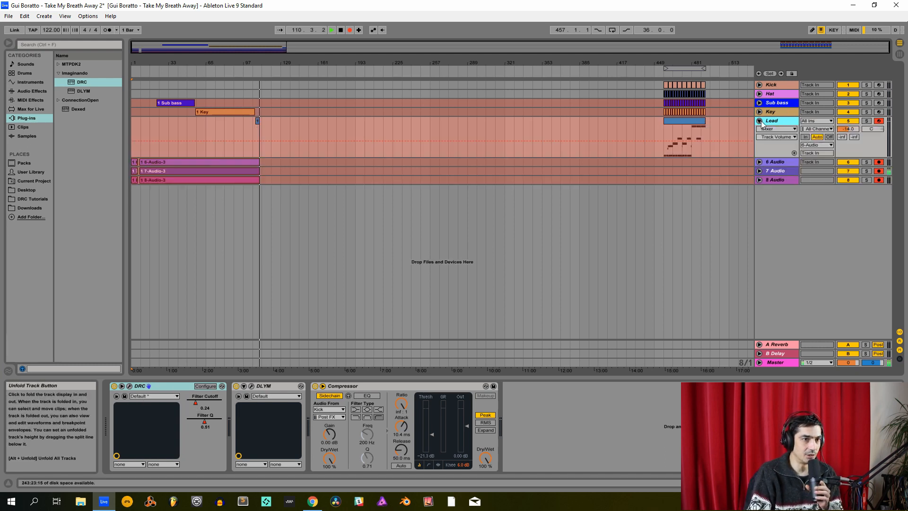
click(774, 129)
click(777, 142)
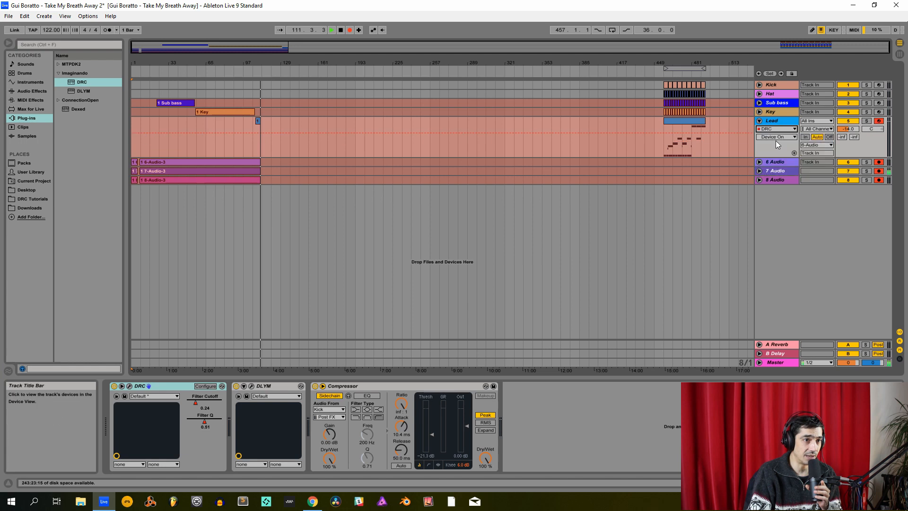
click(775, 137)
click(776, 151)
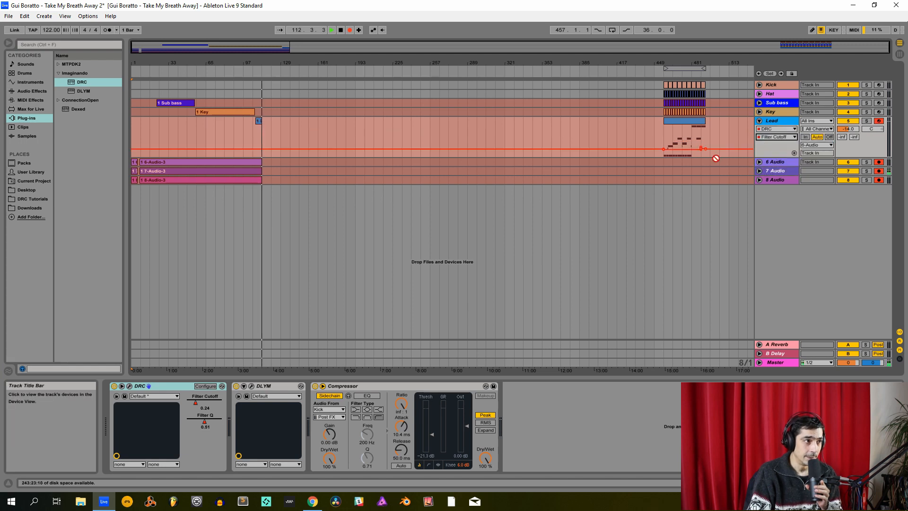
click(781, 139)
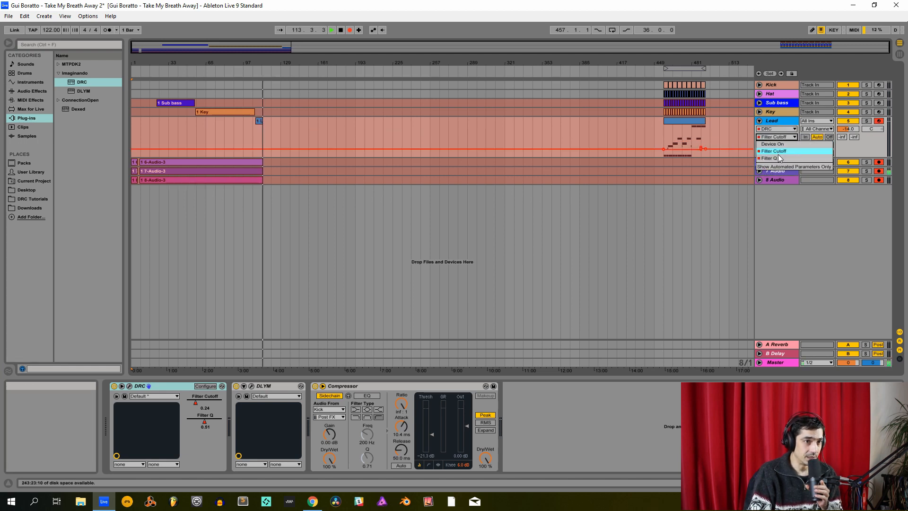
click(776, 160)
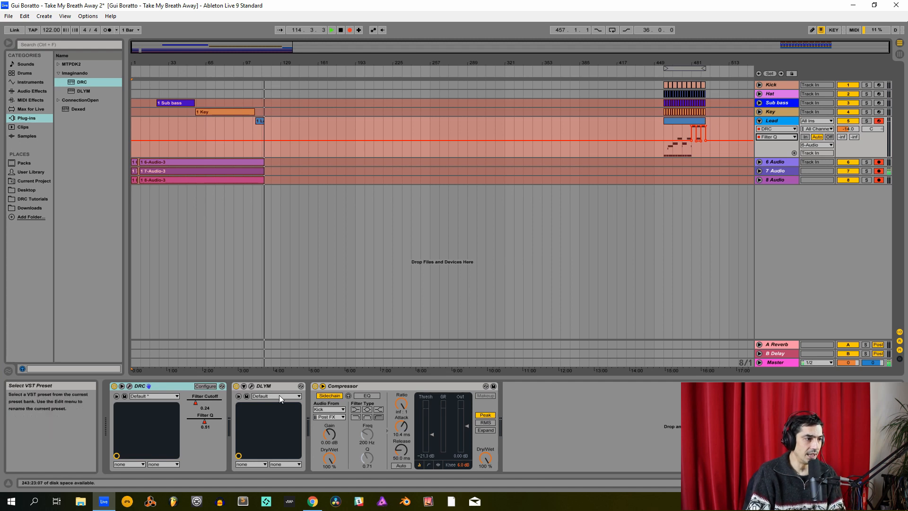
click(400, 388)
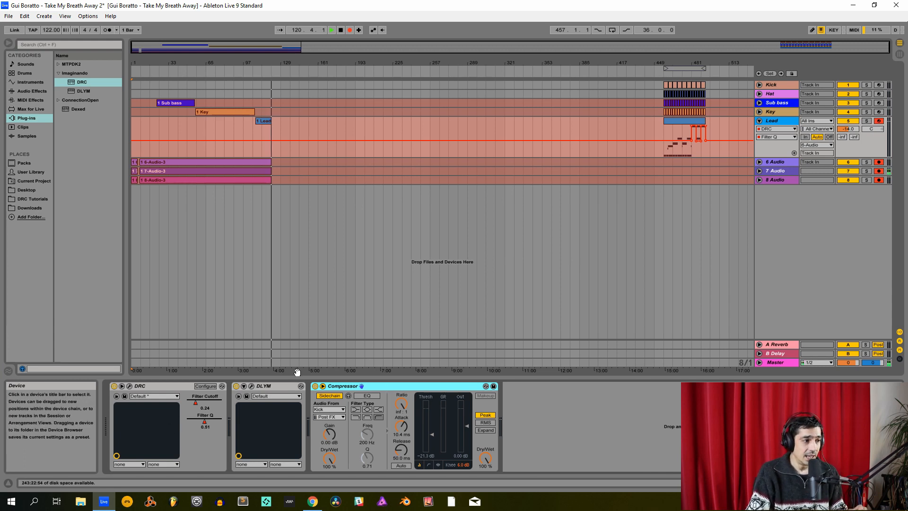
- Switch off the Lead track's DLYM device and load the Default factory patch in its DRC synth
click(237, 386)
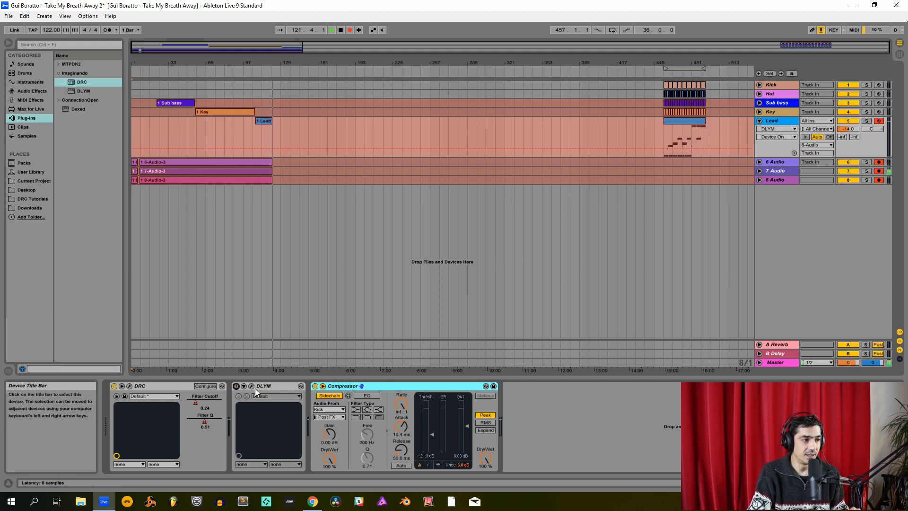
click(129, 385)
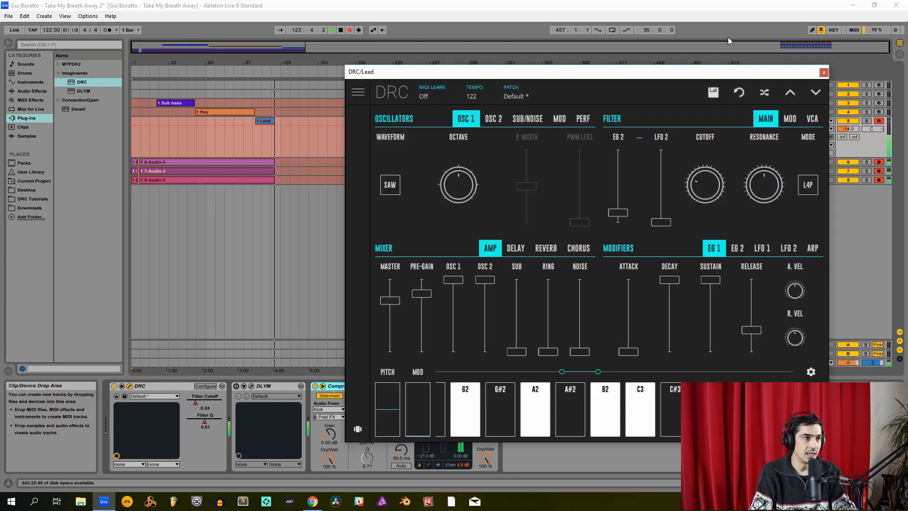
click(543, 100)
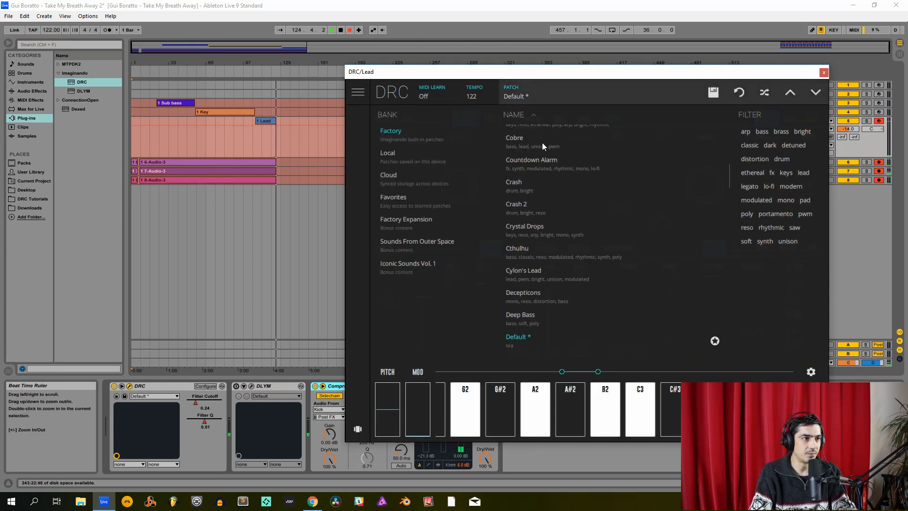
click(519, 137)
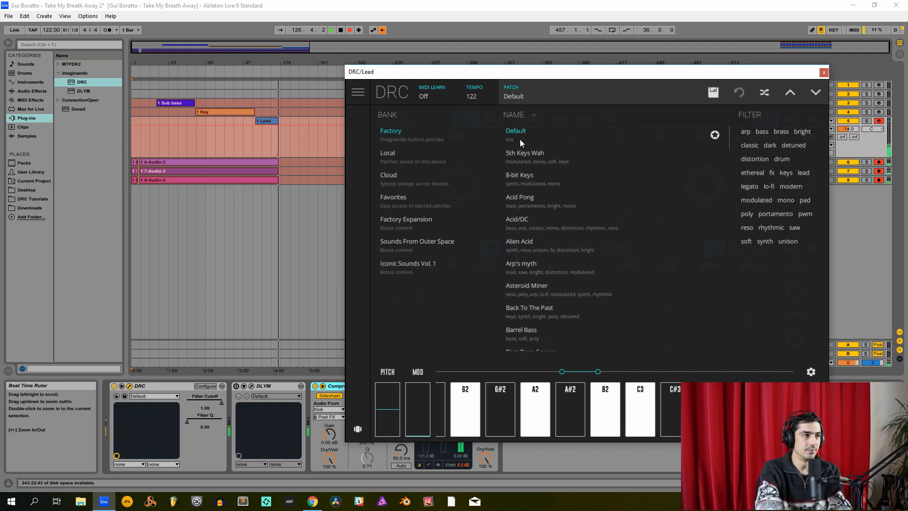
click(527, 100)
drag(556, 81, 303, 50)
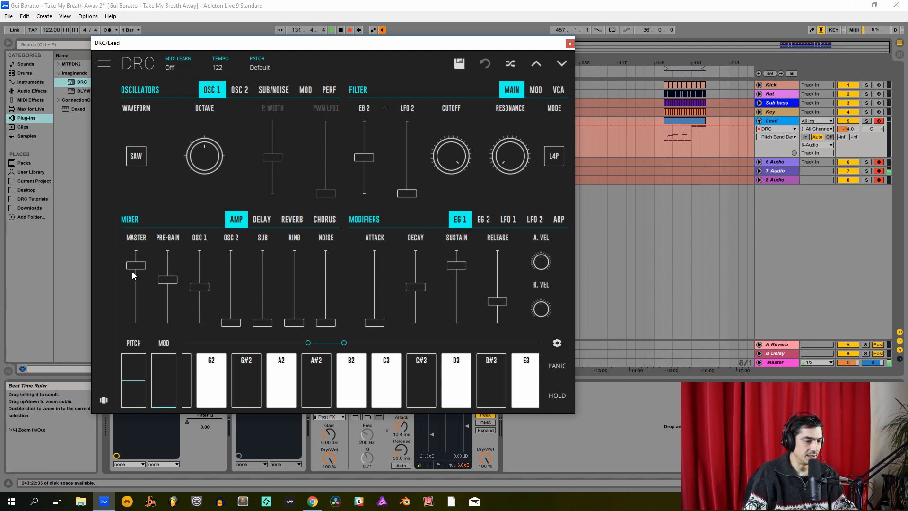
- Slightly lower the Lead patch's master level, raise its pre-gain, and set the OSC 1 and OSC 2 levels to maximum
drag(134, 269, 202, 265)
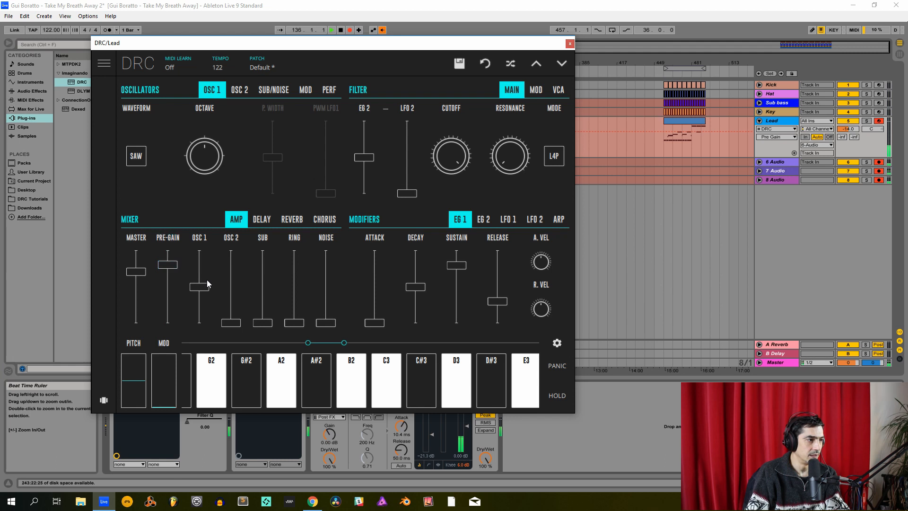
double_click(201, 289)
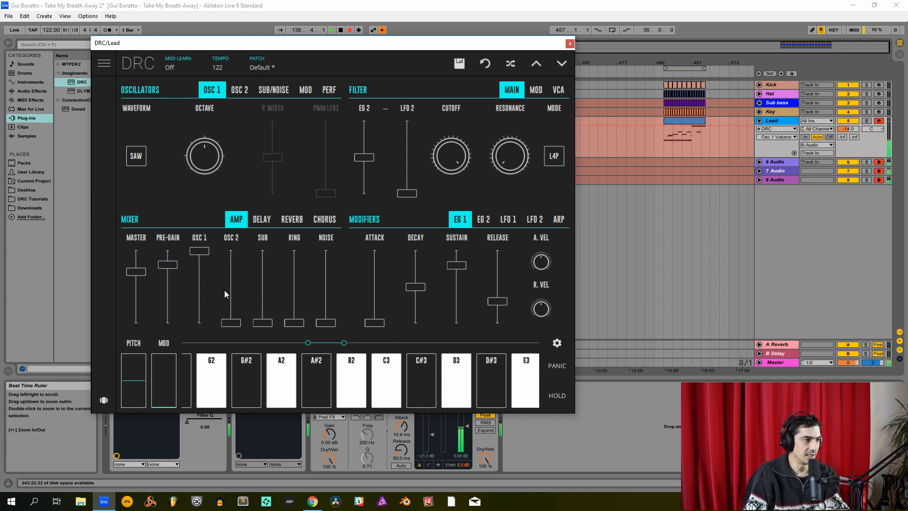
double_click(230, 319)
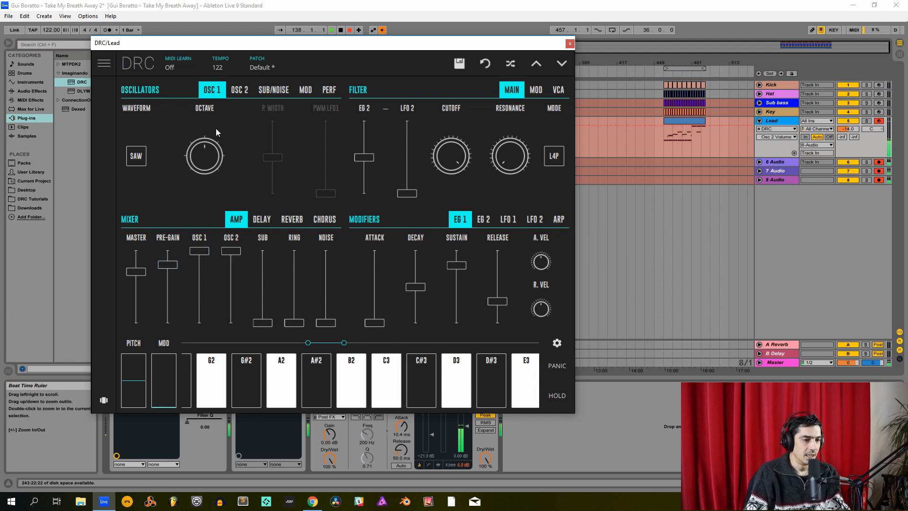
- Lower OSC 2's octave to the centre setting to match OSC 1 and adjust its fine tuning
click(240, 89)
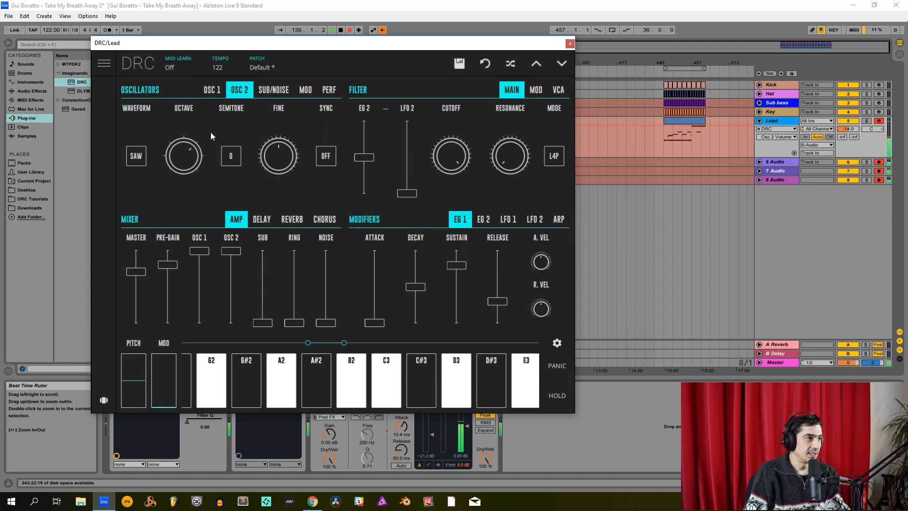
drag(212, 136, 191, 171)
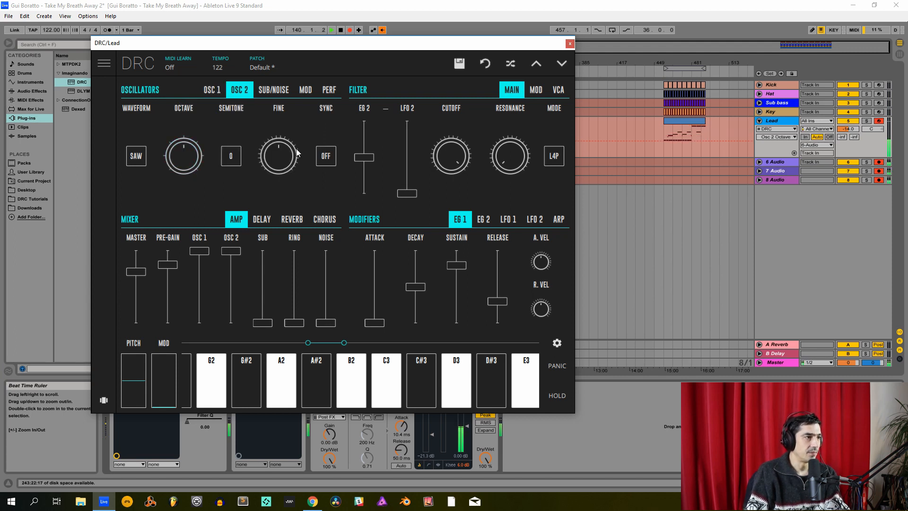
click(285, 161)
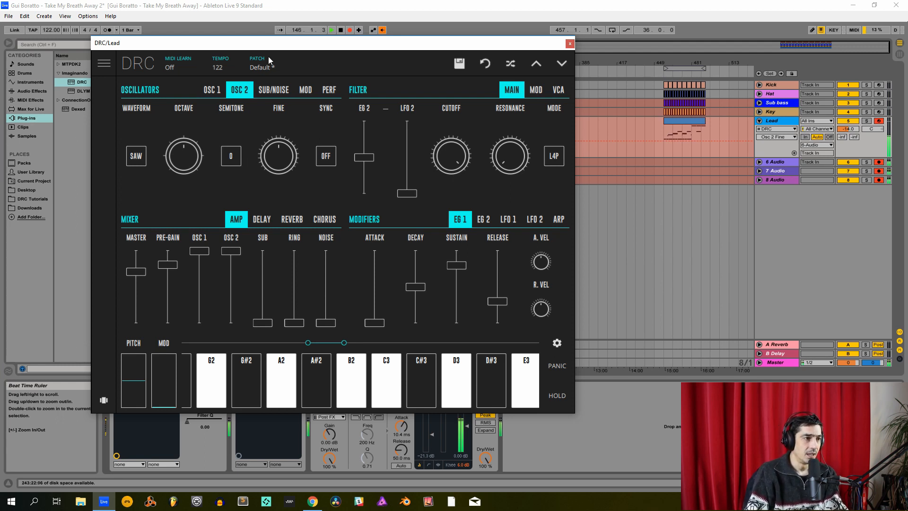
- Reduce the Lead filter's EG 2 amount to near minimum, with cutoff at about 0.22 and resonance at about 0.51
click(367, 161)
drag(367, 161, 359, 188)
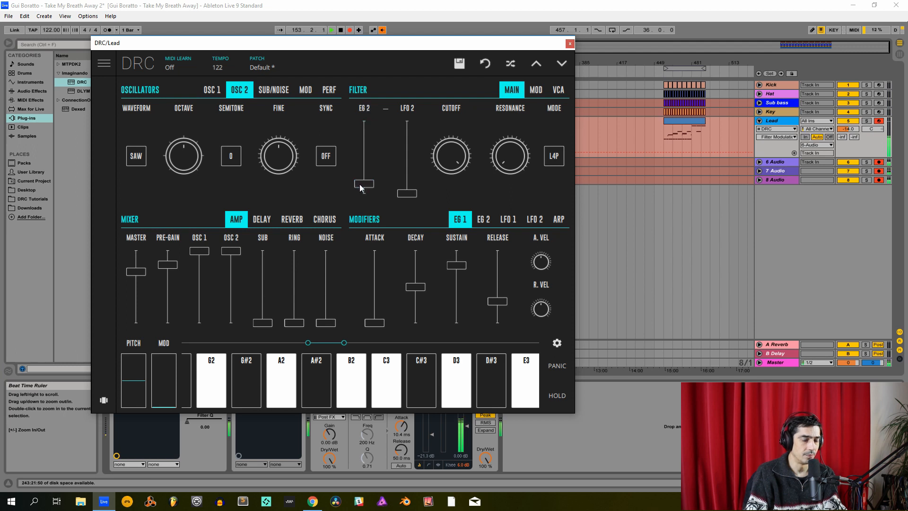
drag(449, 150, 453, 282)
drag(456, 155, 418, 222)
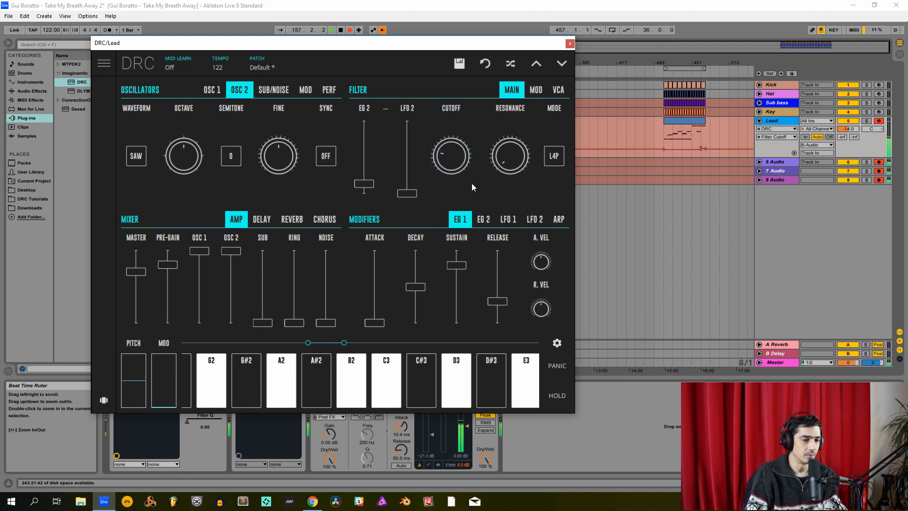
drag(511, 159, 532, 146)
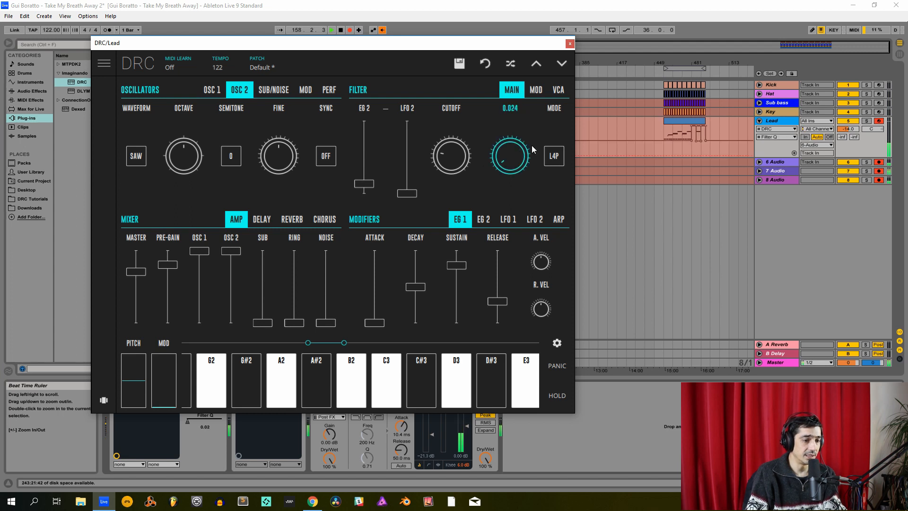
drag(531, 95, 539, 41)
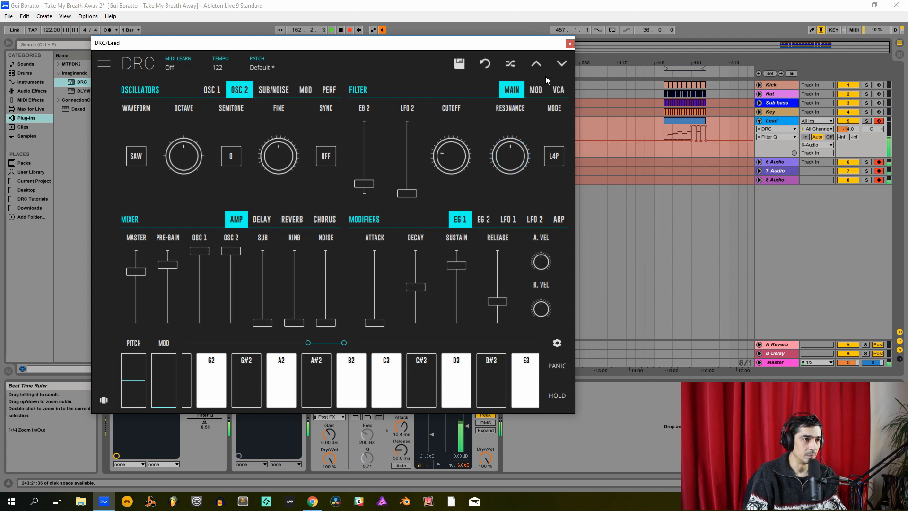
- Set the filter's keyboard modulation and the VCA's velocity modulation to maximum
click(540, 90)
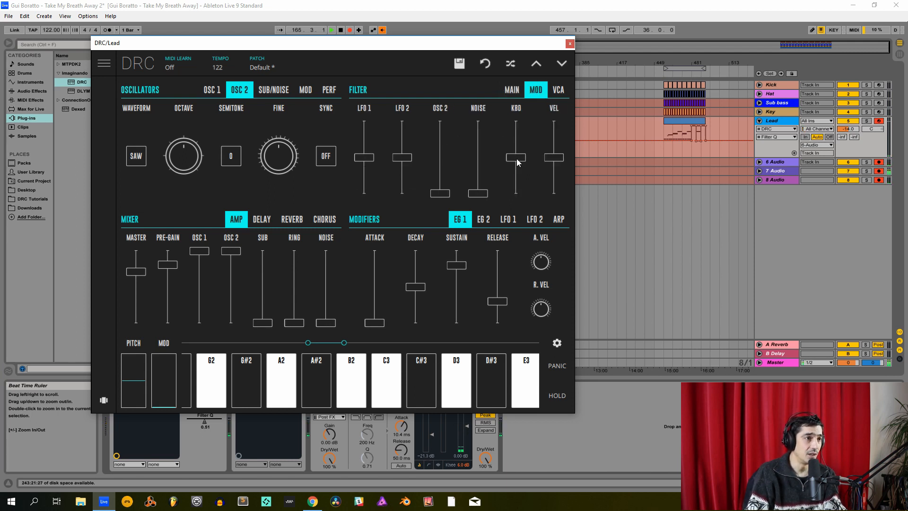
drag(516, 158, 517, 46)
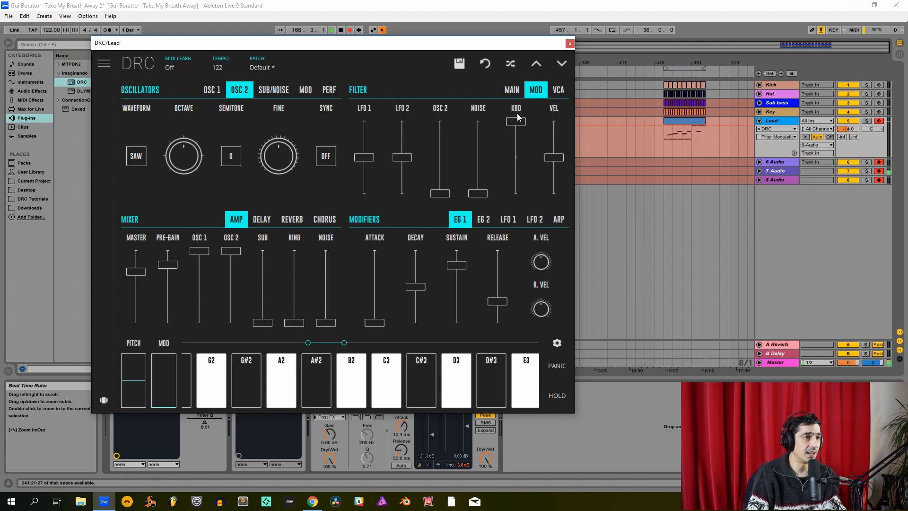
click(560, 91)
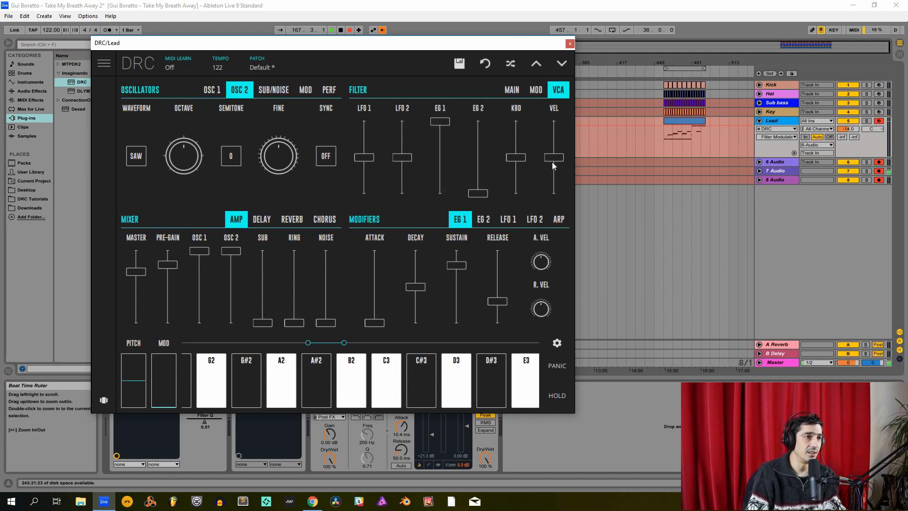
drag(555, 158, 545, 122)
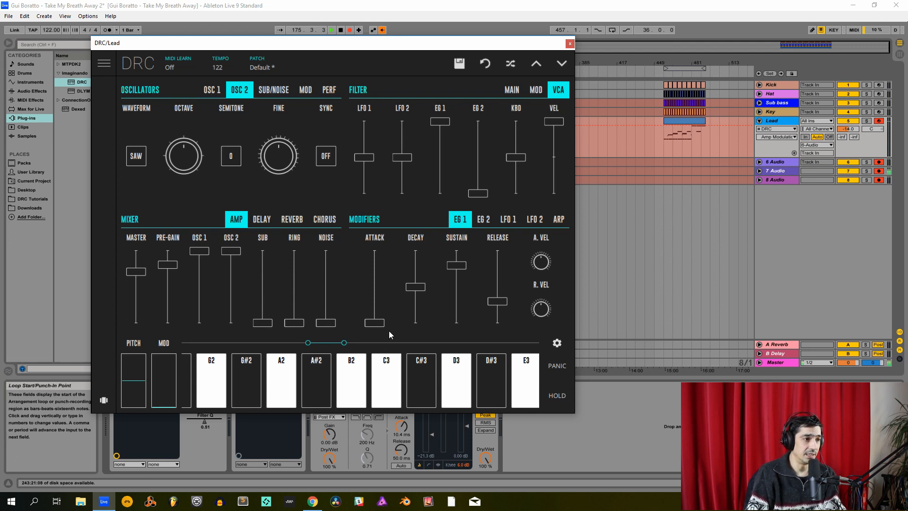
- Set the Lead patch's EG 1 to maximum decay and sustain, with release at about 0.295
drag(424, 290, 424, 231)
drag(463, 269, 461, 246)
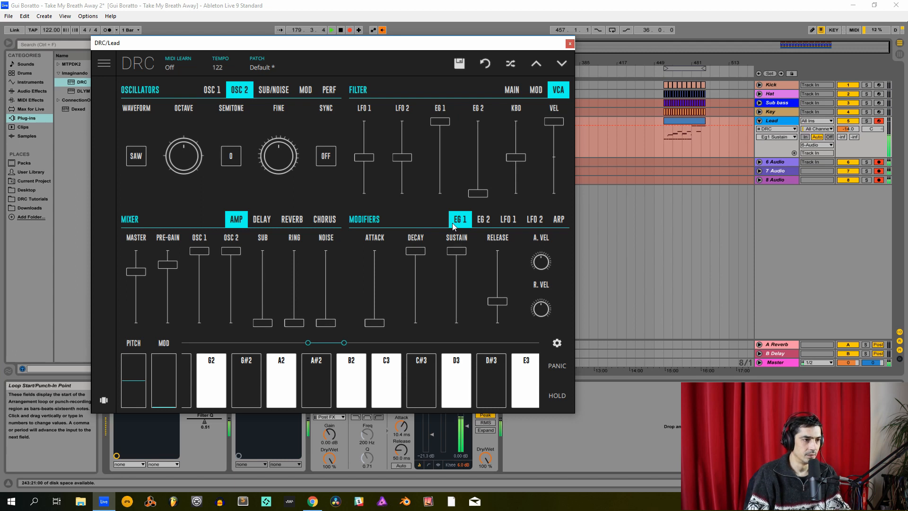
drag(496, 303, 494, 304)
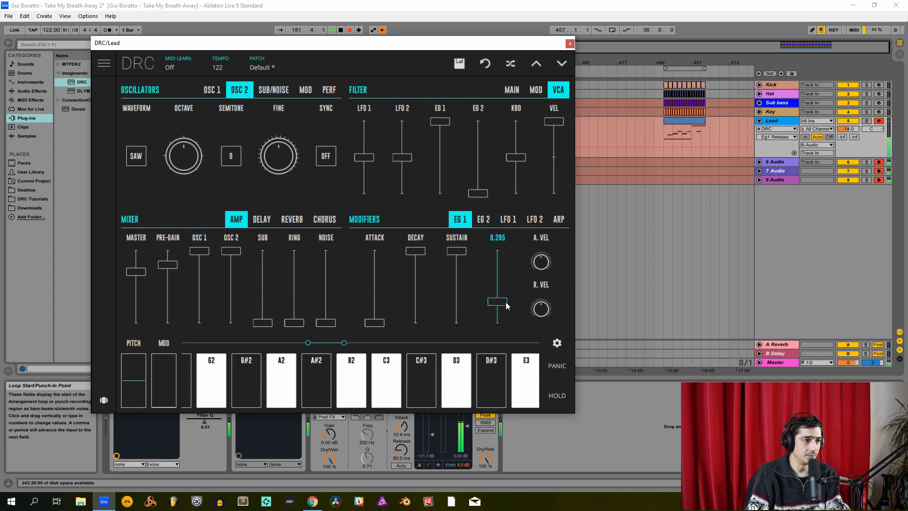
- Set EG 2 to maximum decay and sustain with a short release, and close the Lead synth window
click(484, 219)
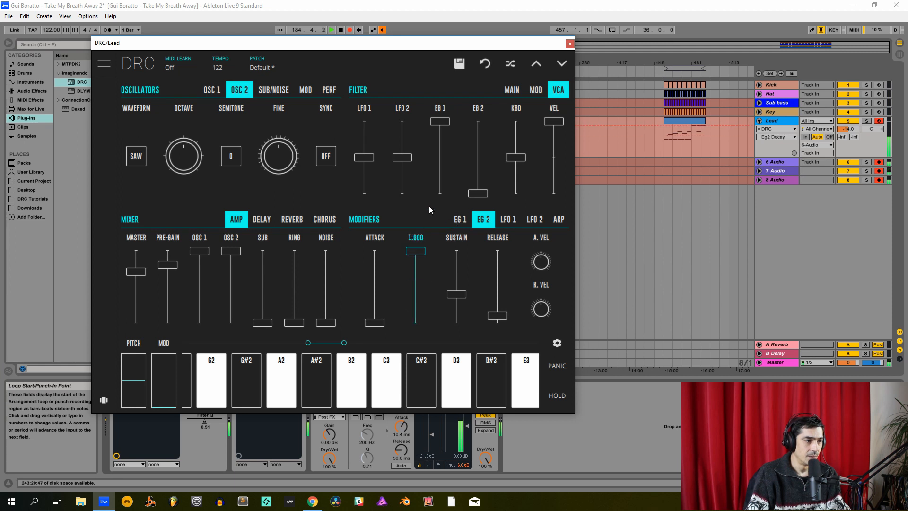
click(500, 319)
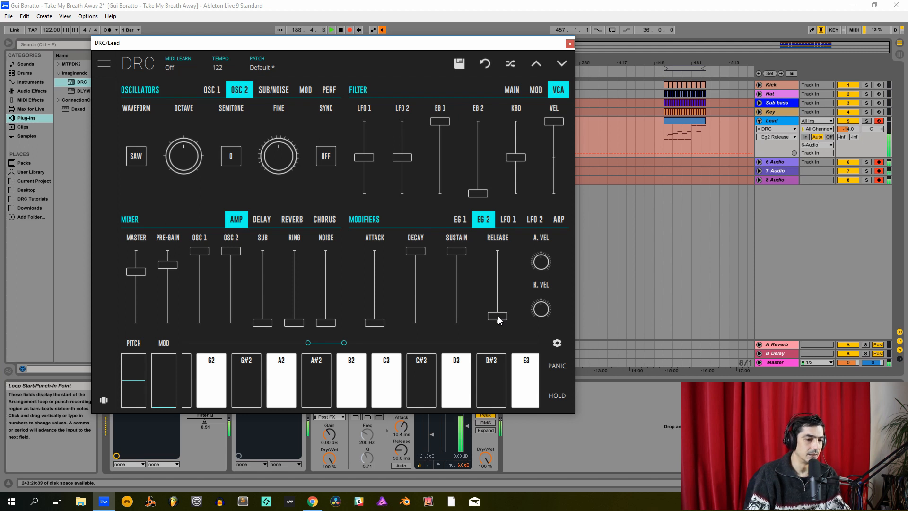
click(570, 43)
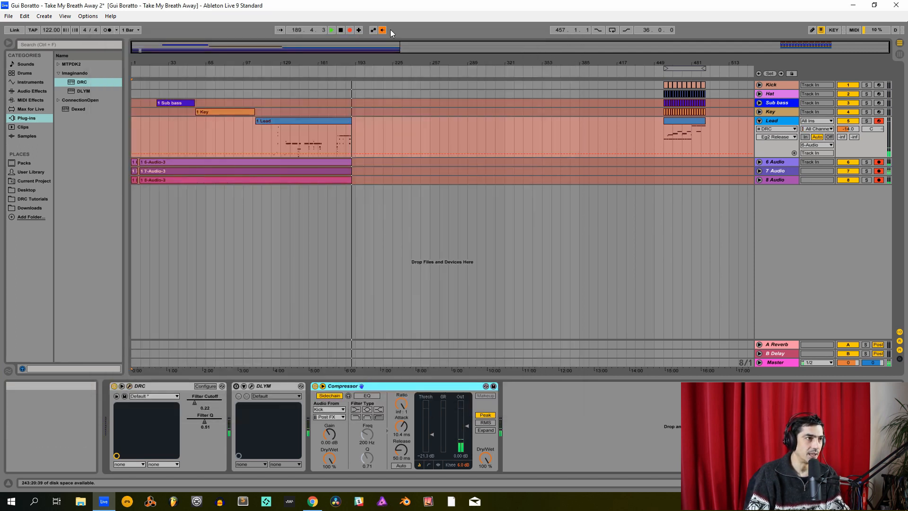
- Switch the Lead track's DLYM device back on and review its time, rate, depth, spread, crossover and dry/wet settings
click(252, 386)
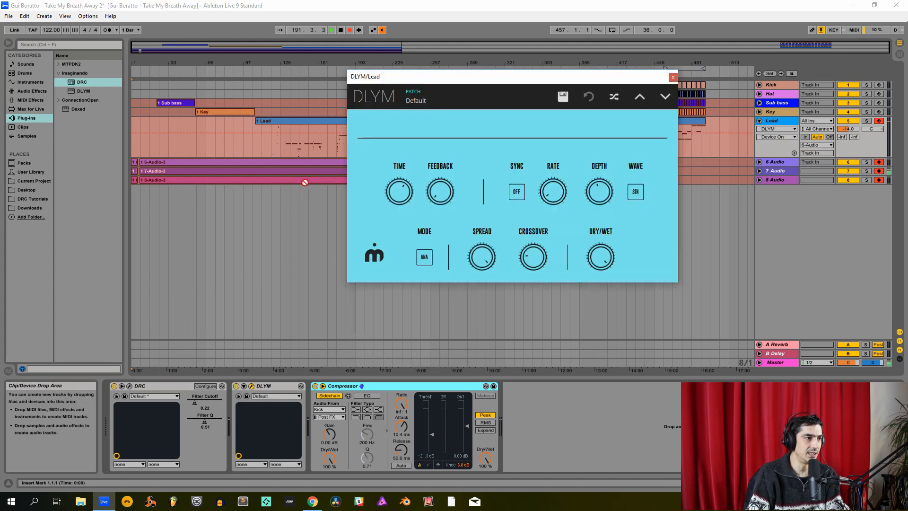
click(402, 200)
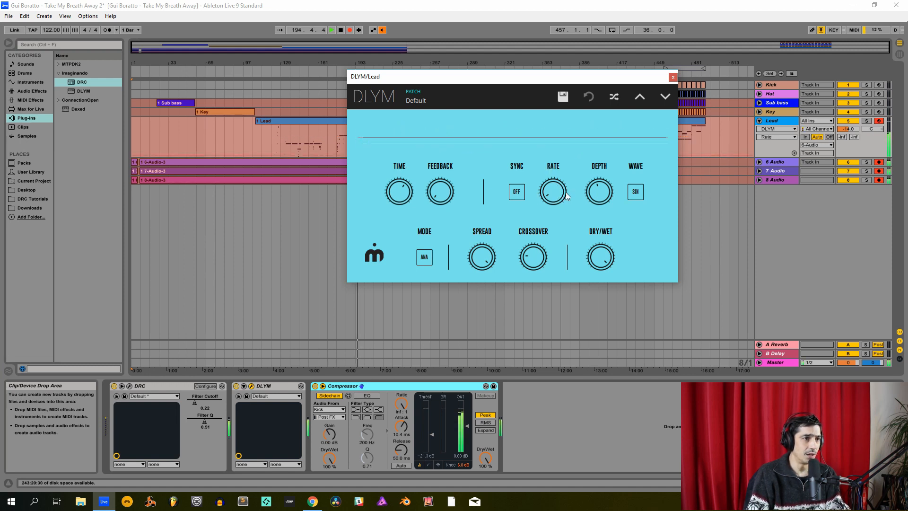
click(600, 200)
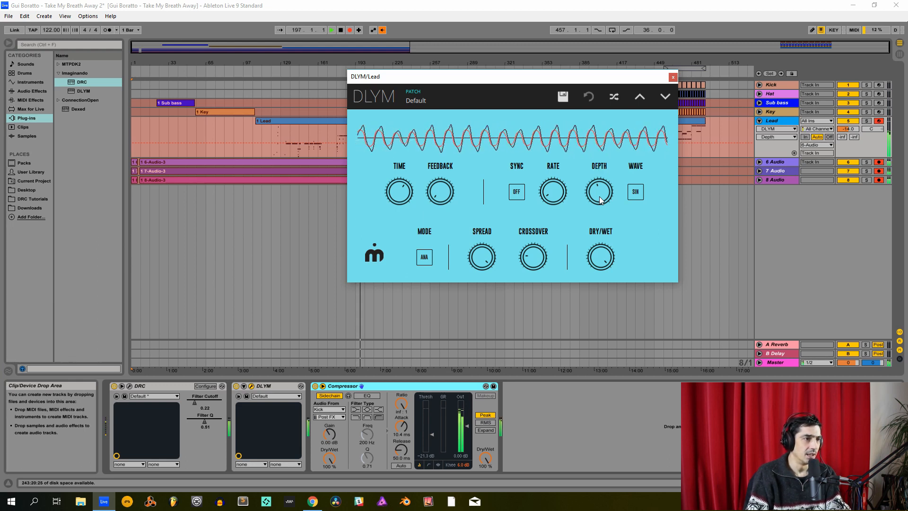
drag(481, 256, 481, 253)
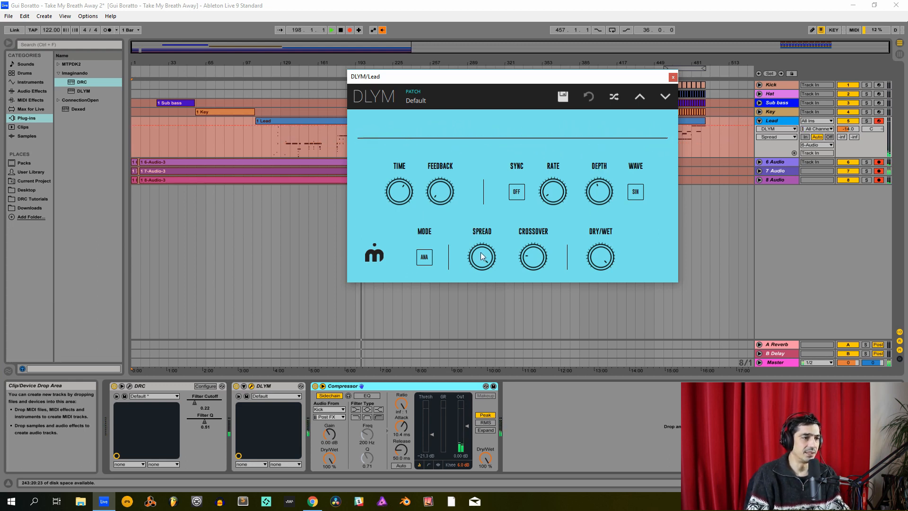
click(533, 261)
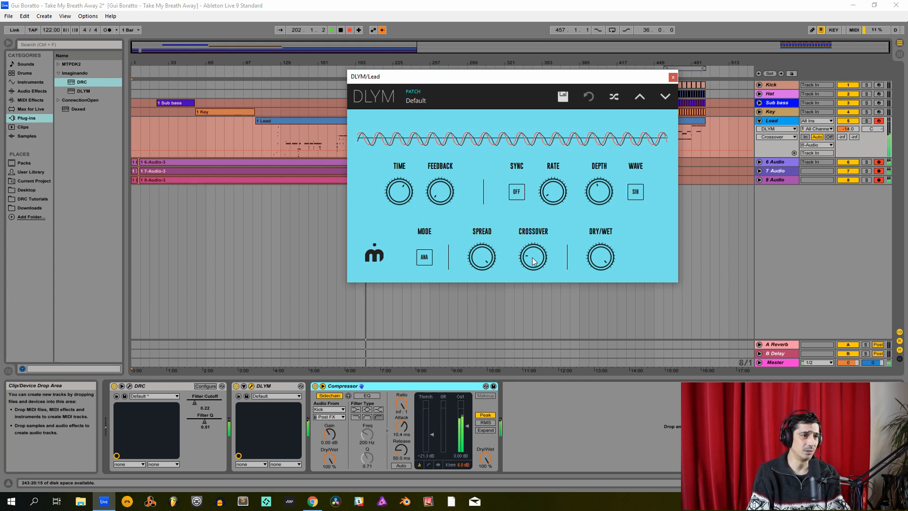
click(602, 264)
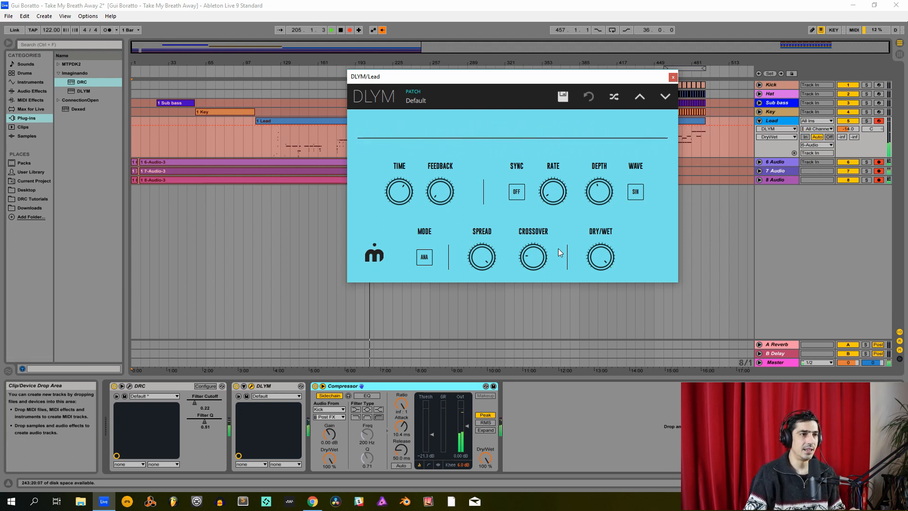
click(673, 77)
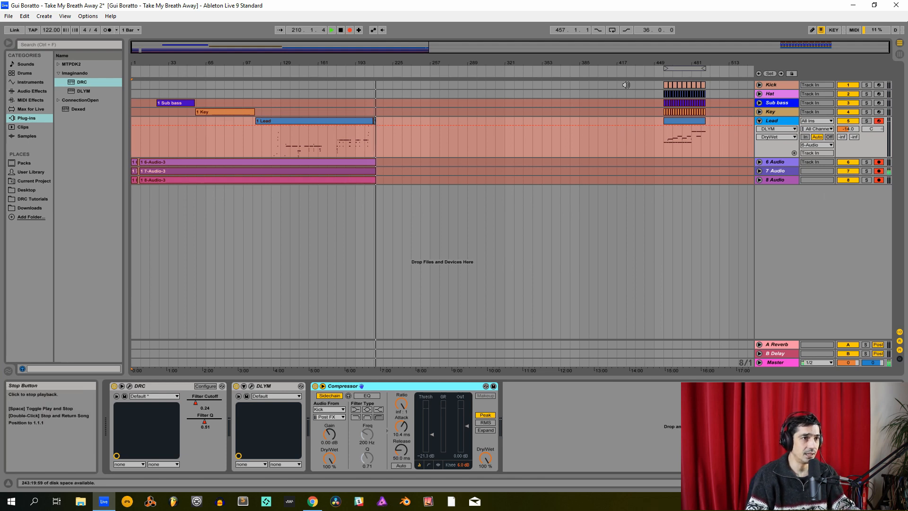
- Disarm the Lead track and stop the arrangement recording
drag(665, 201, 710, 79)
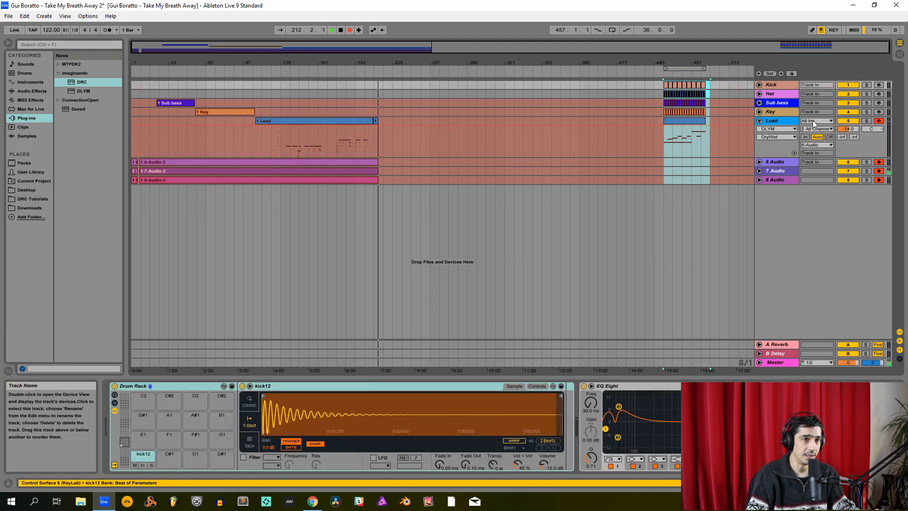
click(879, 121)
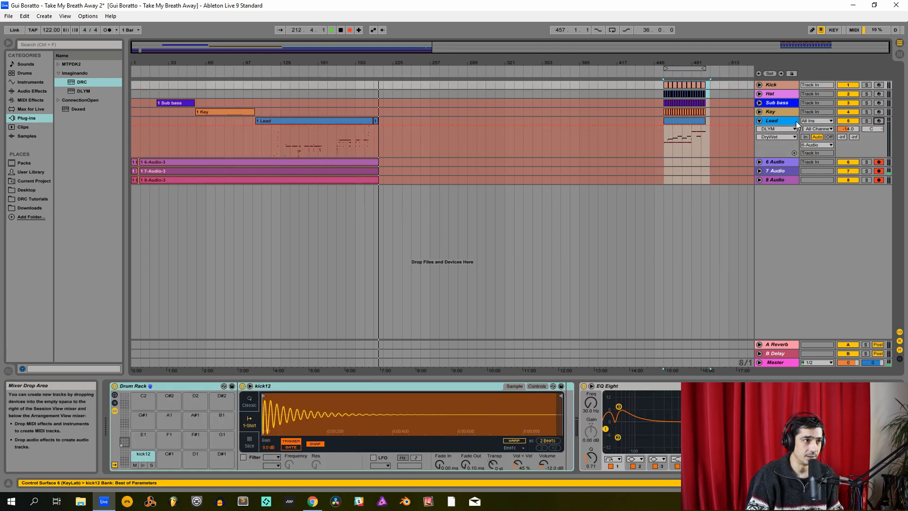
click(350, 30)
- Move the Kick, Hat, Sub bass, Key and Lead clips together from bar 457 to start at bar 225
drag(677, 121, 677, 121)
click(677, 121)
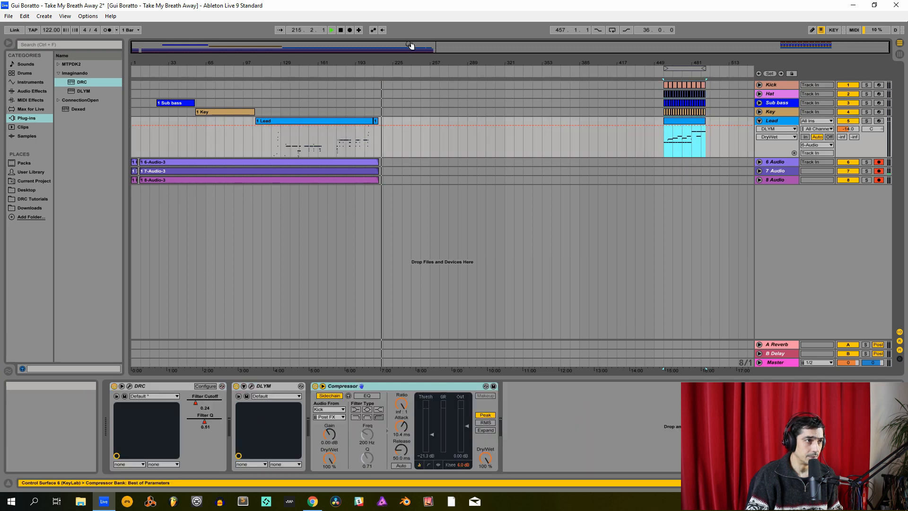
drag(391, 63, 290, 77)
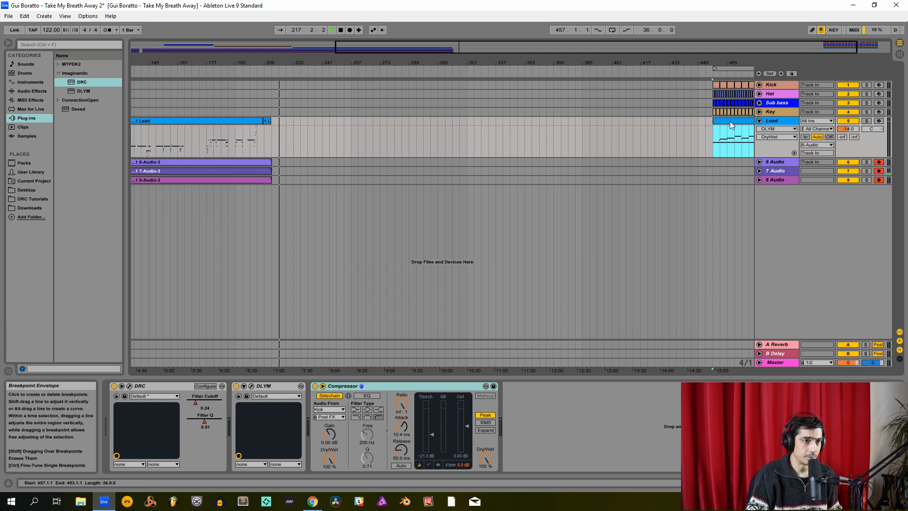
drag(714, 167, 813, 45)
drag(731, 119, 313, 100)
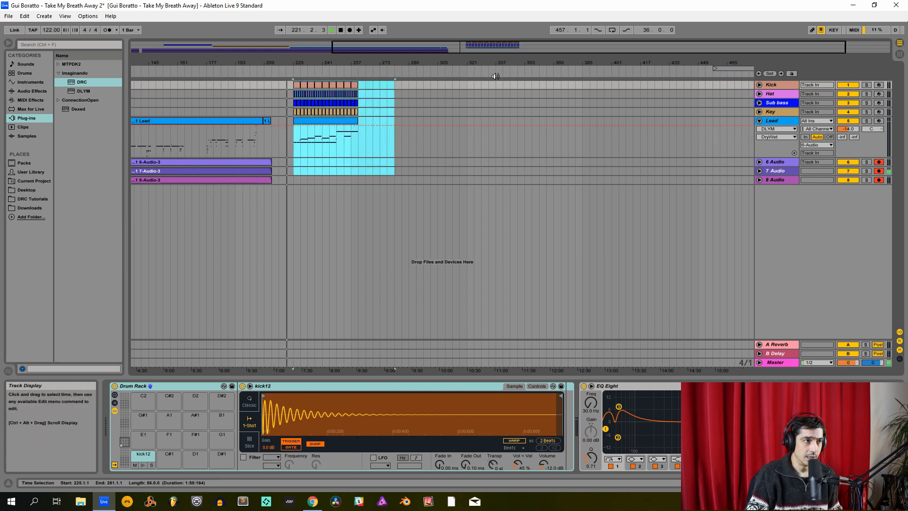
drag(390, 46, 186, 36)
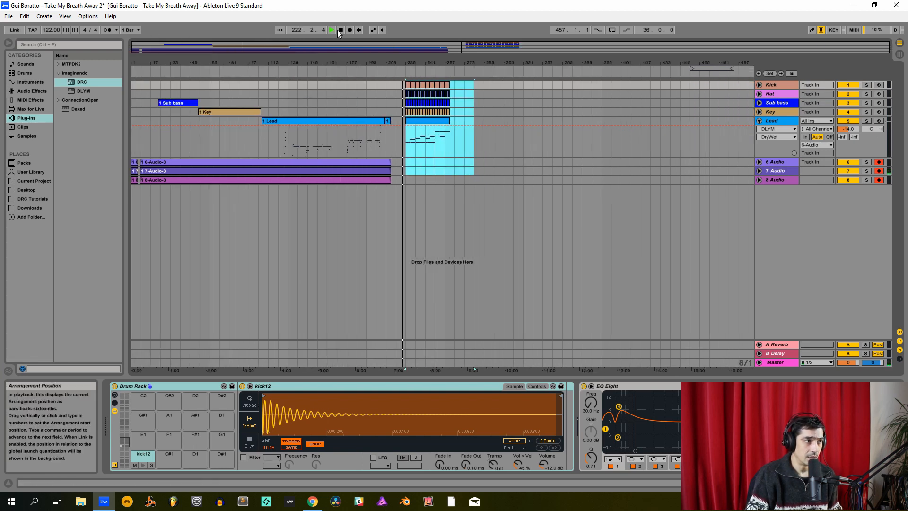
- Restart arrangement recording to play the moved section and bring up the Lead track's DRC synth window
click(350, 29)
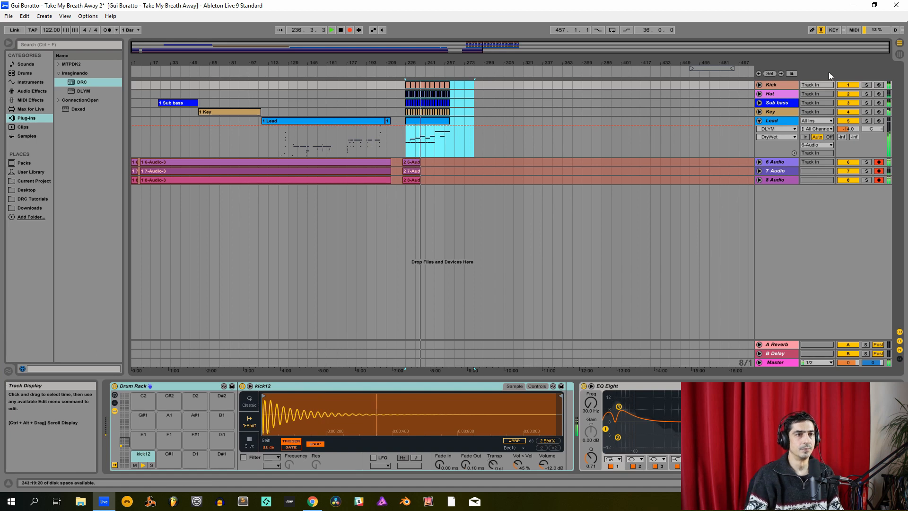
click(780, 121)
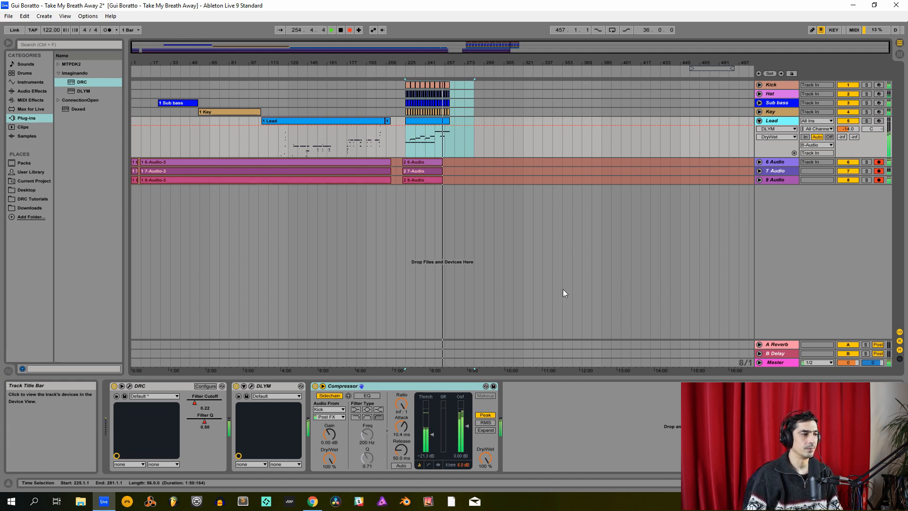
click(129, 389)
drag(397, 37, 461, 92)
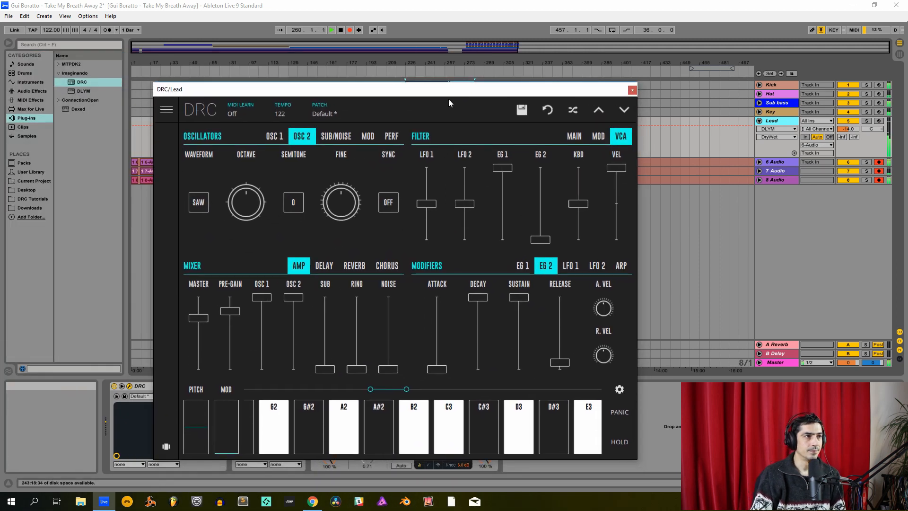